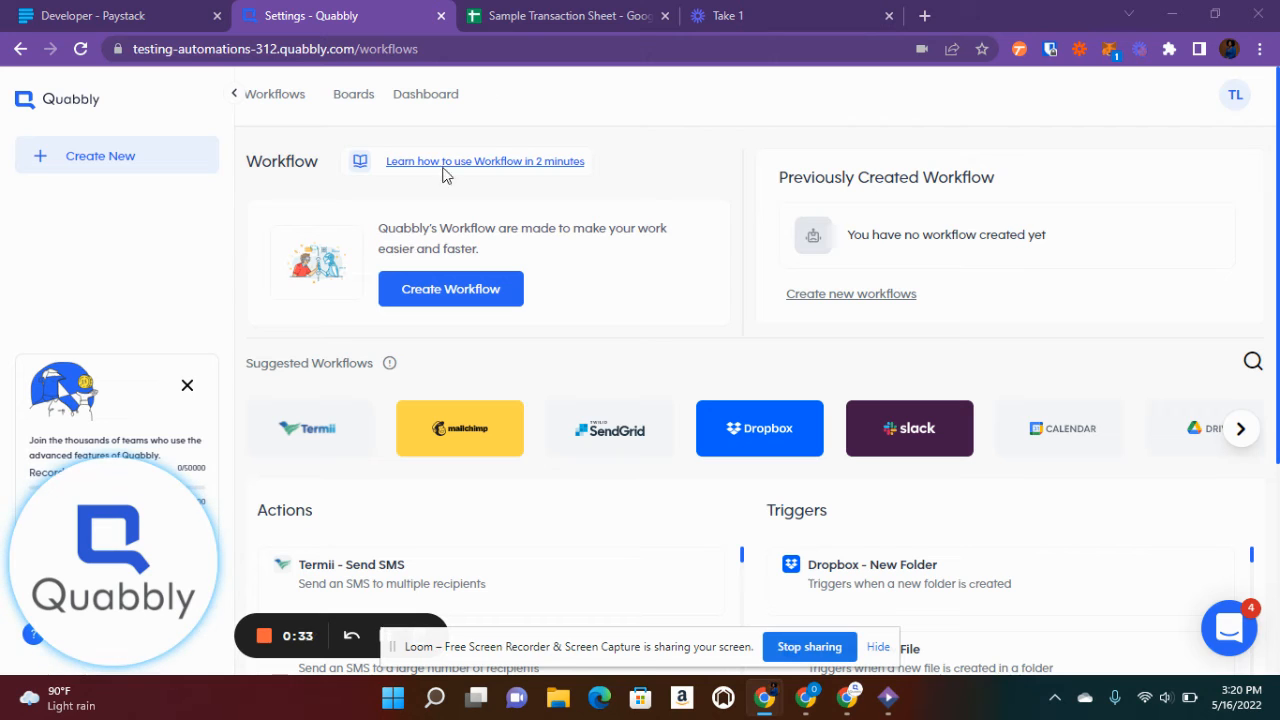
# Review the column headers of the Sample Transaction Sheet in Google Sheets and return to the Quabbly workflows page
pyautogui.click(560, 12)
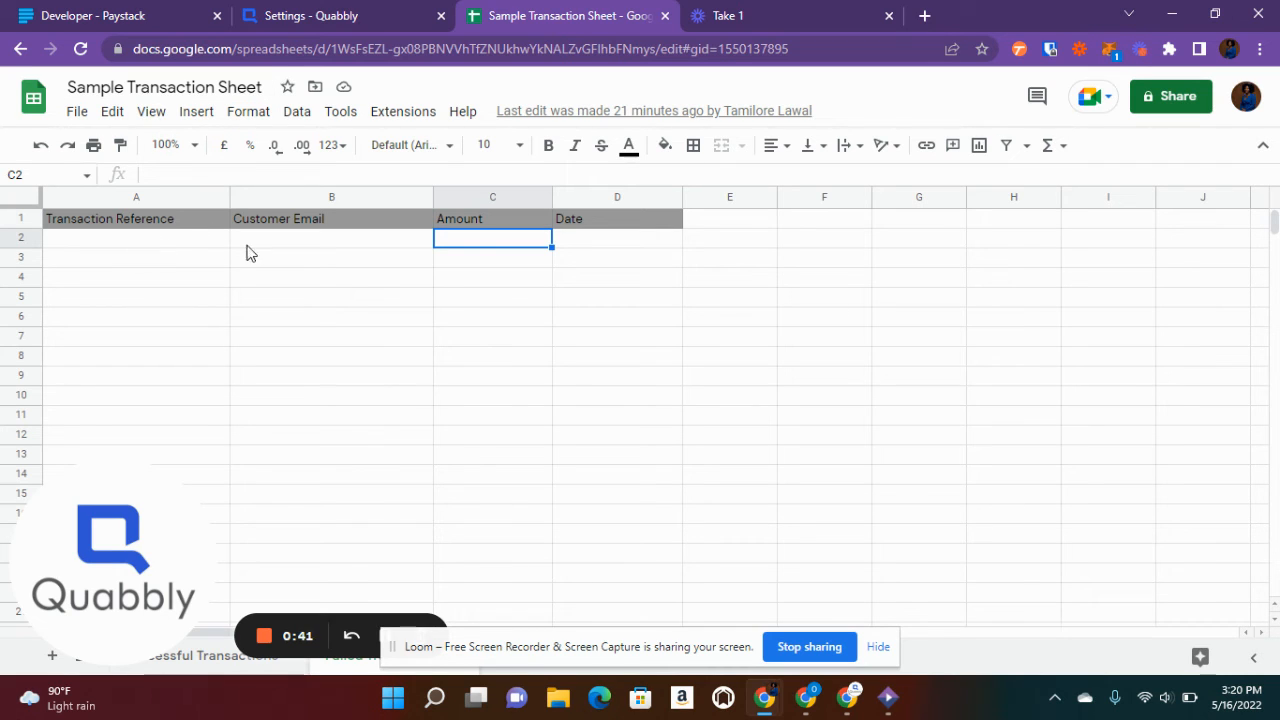
pyautogui.click(176, 249)
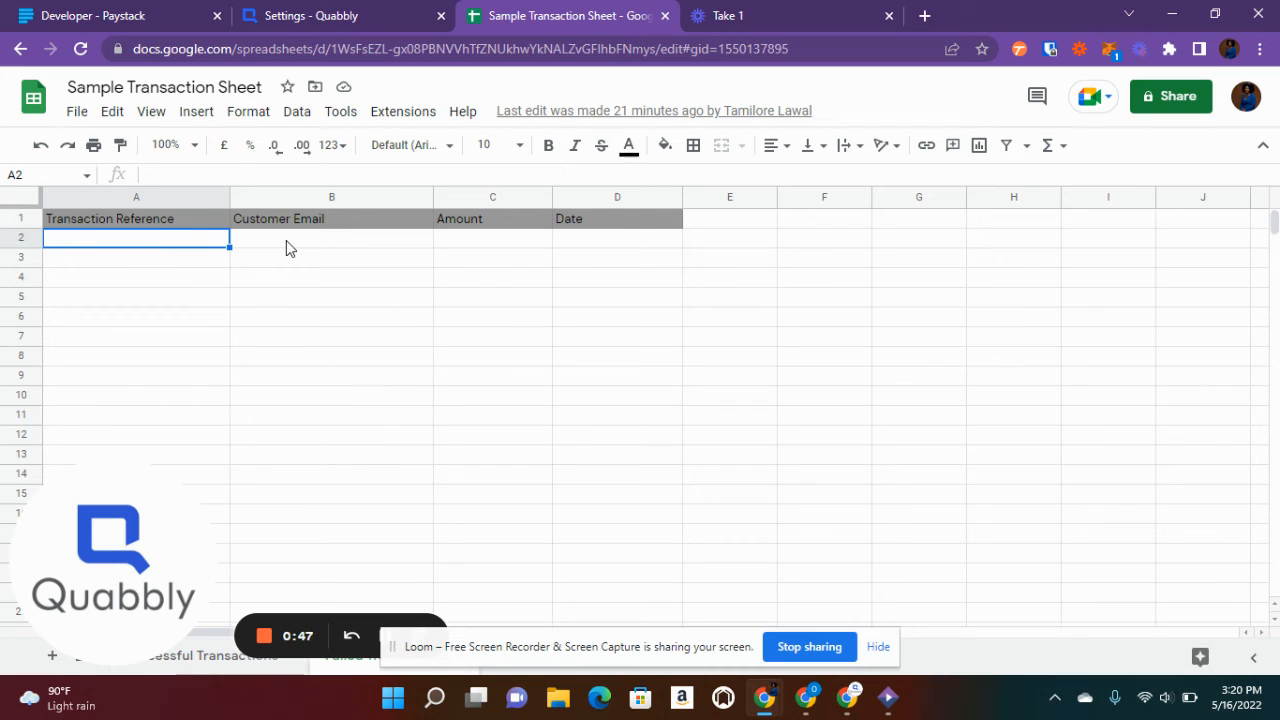
pyautogui.click(383, 15)
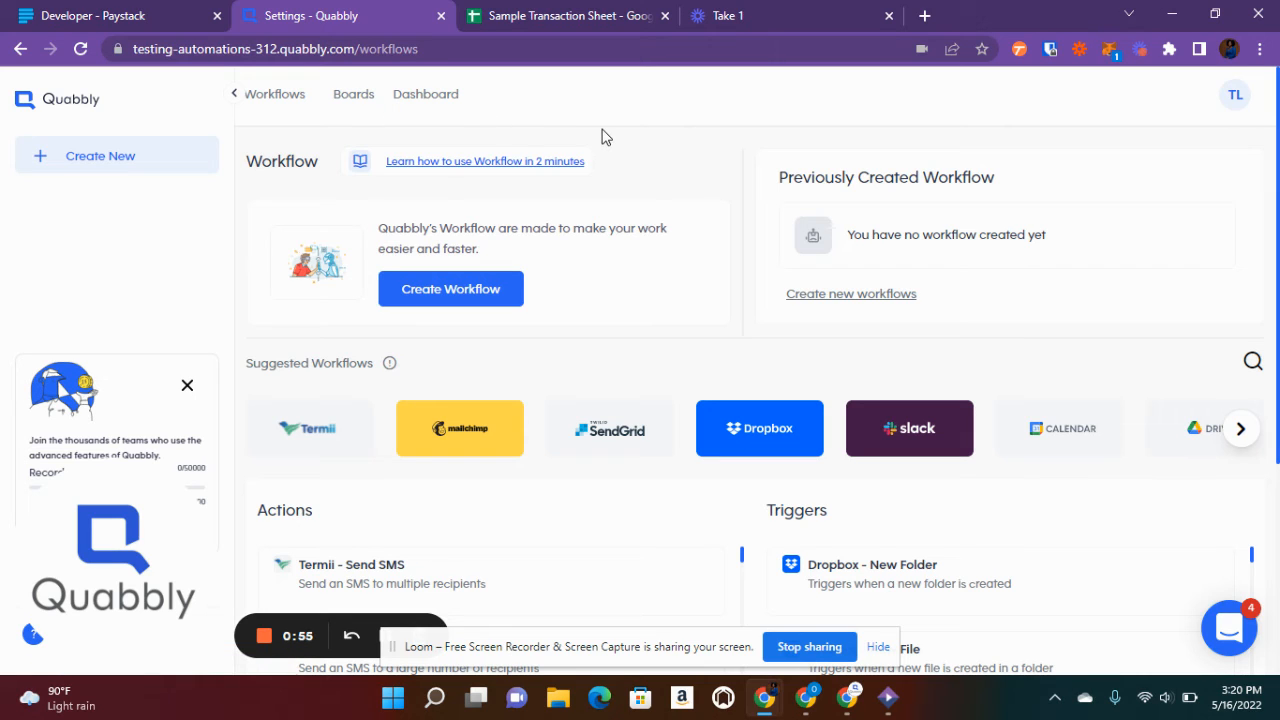
# Create a new workflow and give it the Paystack New Transaction trigger, searching for "payst"
pyautogui.click(432, 298)
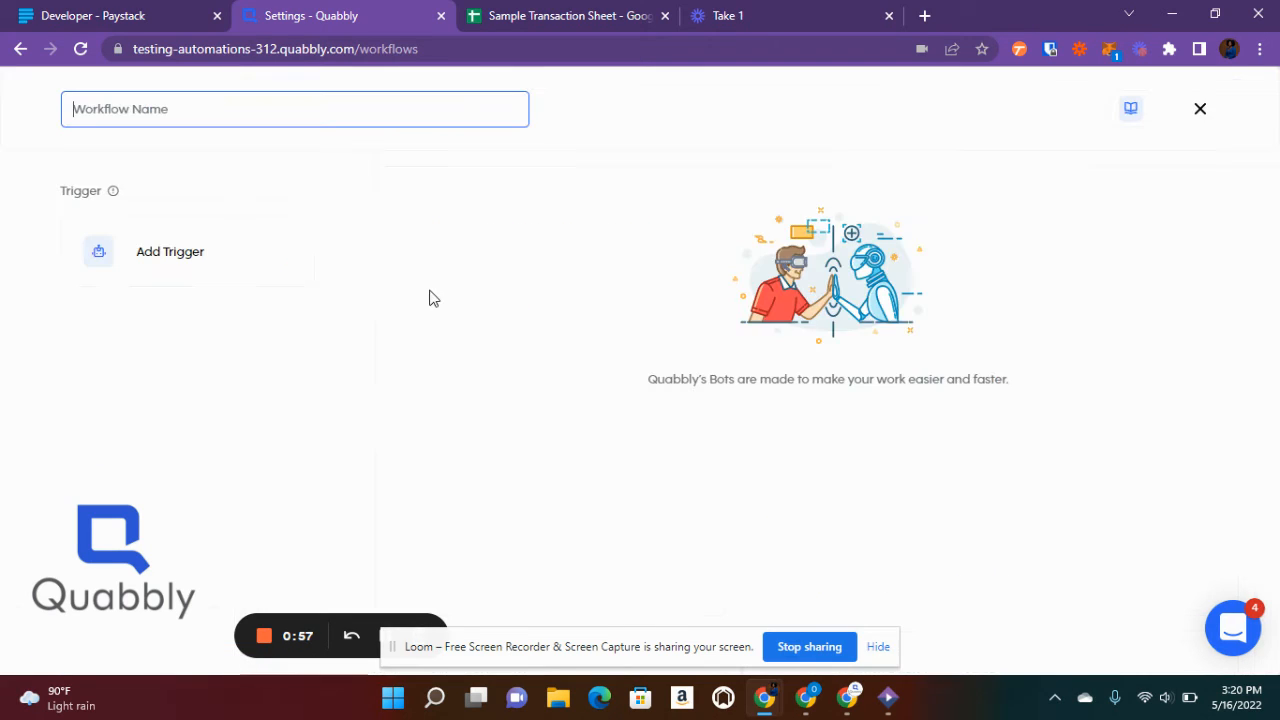
pyautogui.click(145, 259)
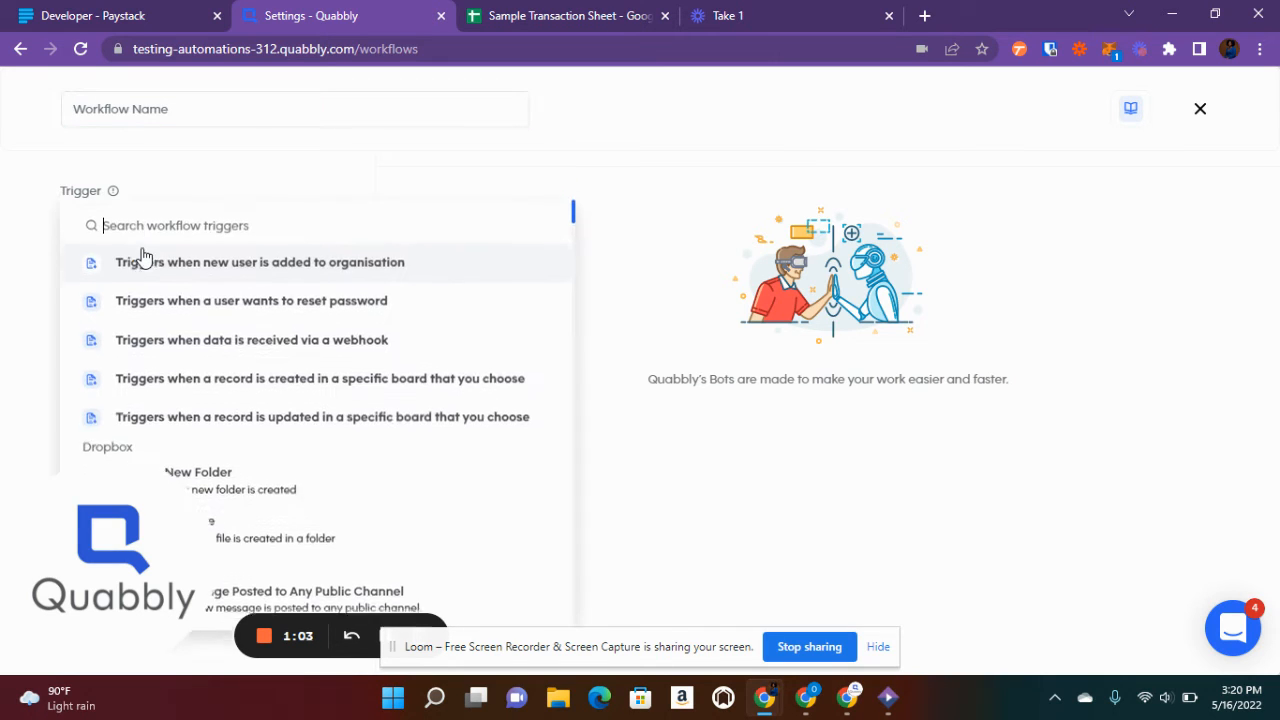
pyautogui.write('payst')
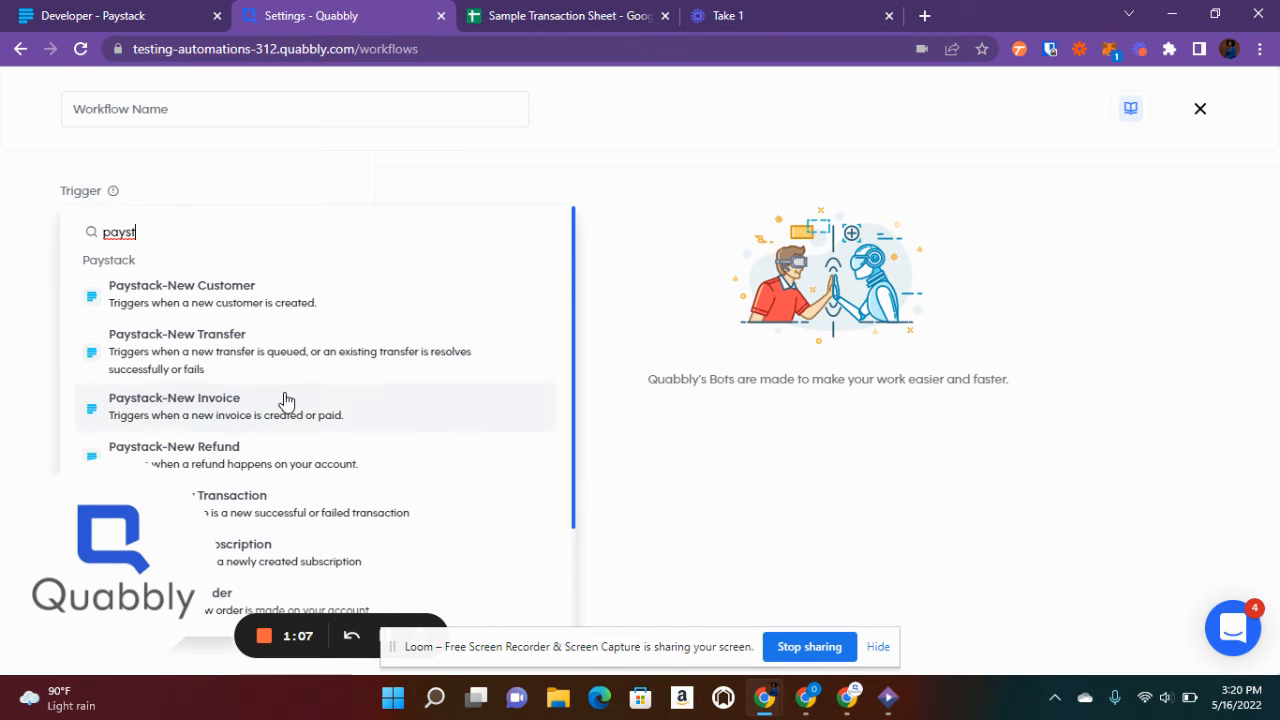
pyautogui.scroll(-3, 283, 400)
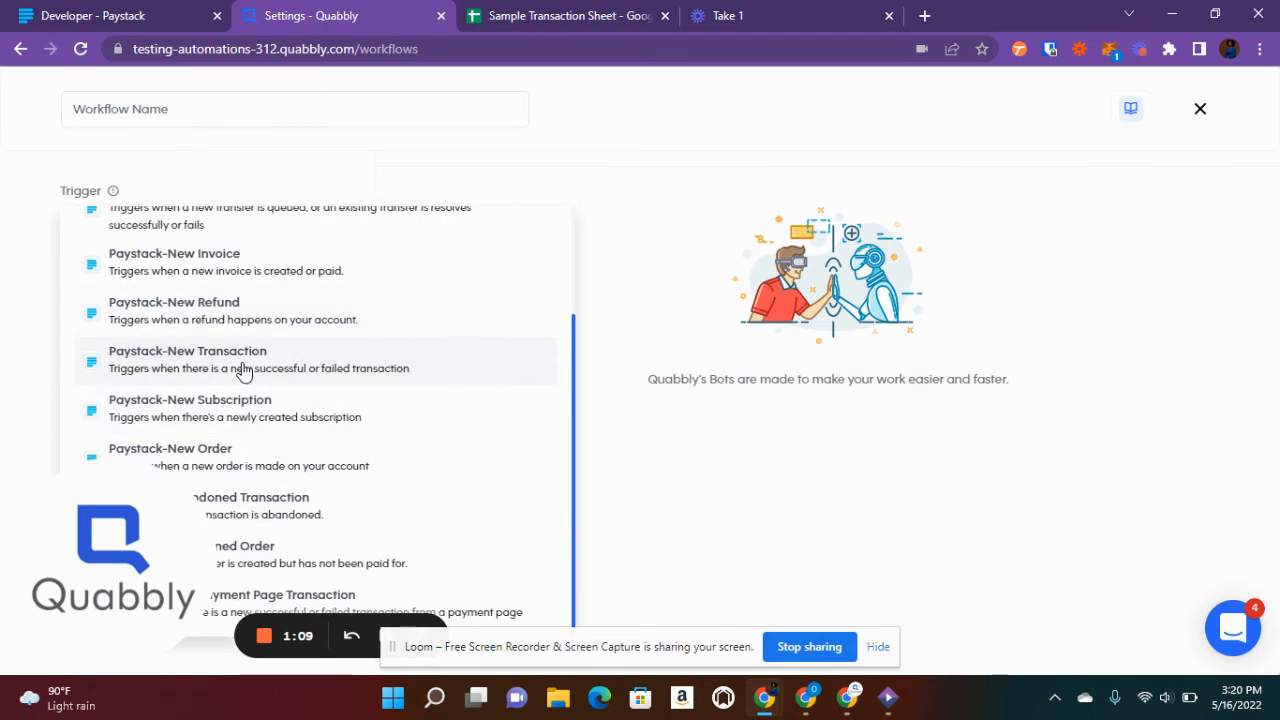
pyautogui.click(240, 365)
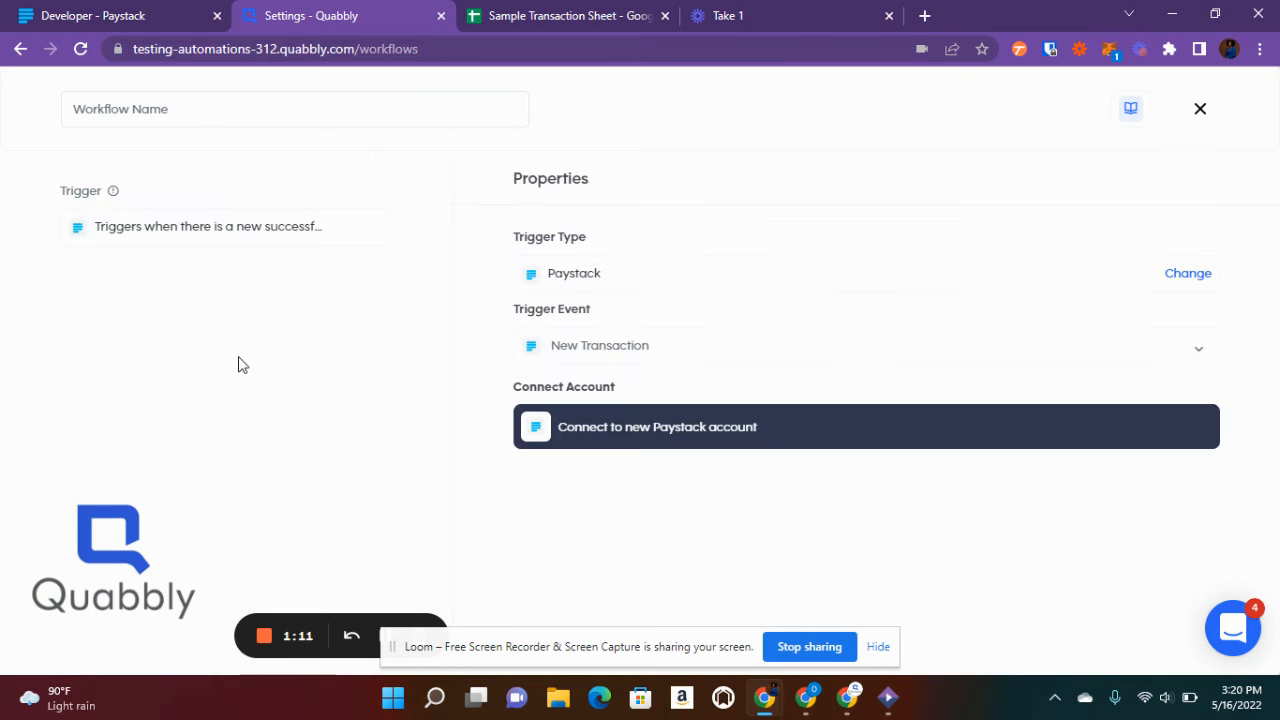
# Connect a Paystack account to the trigger, set the status of transaction to Success, and continue
pyautogui.click(708, 424)
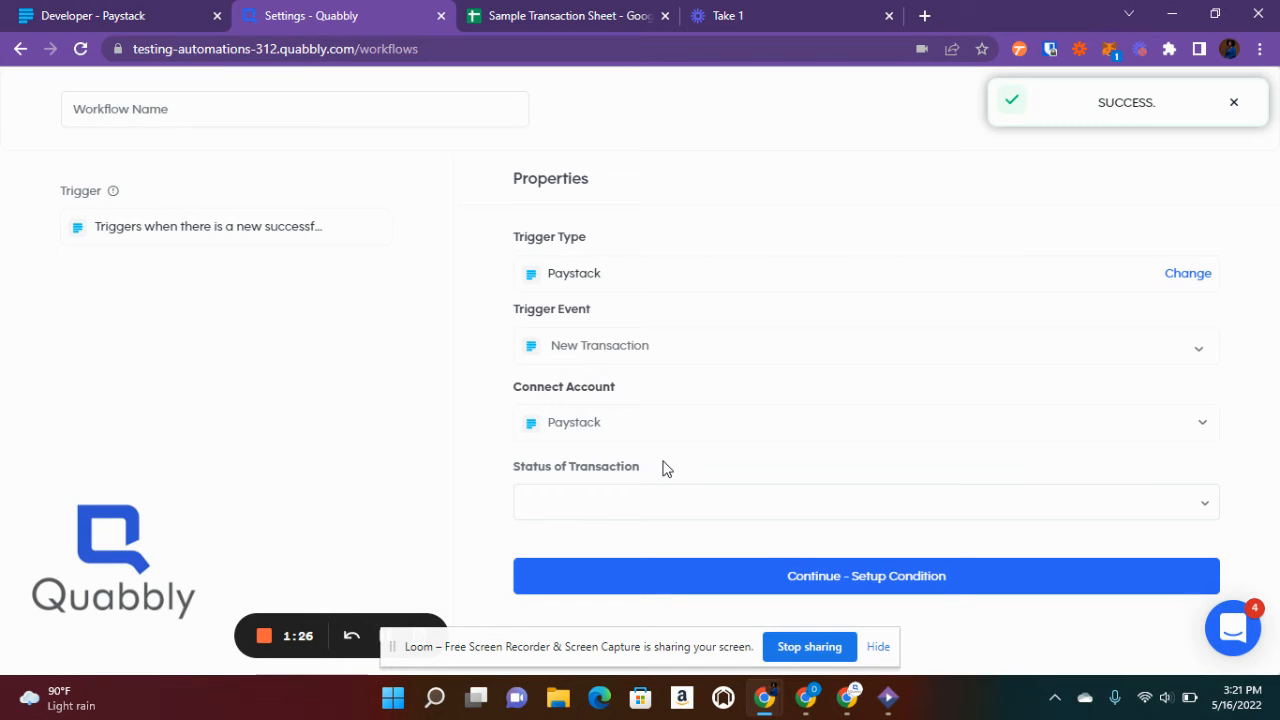
pyautogui.click(789, 588)
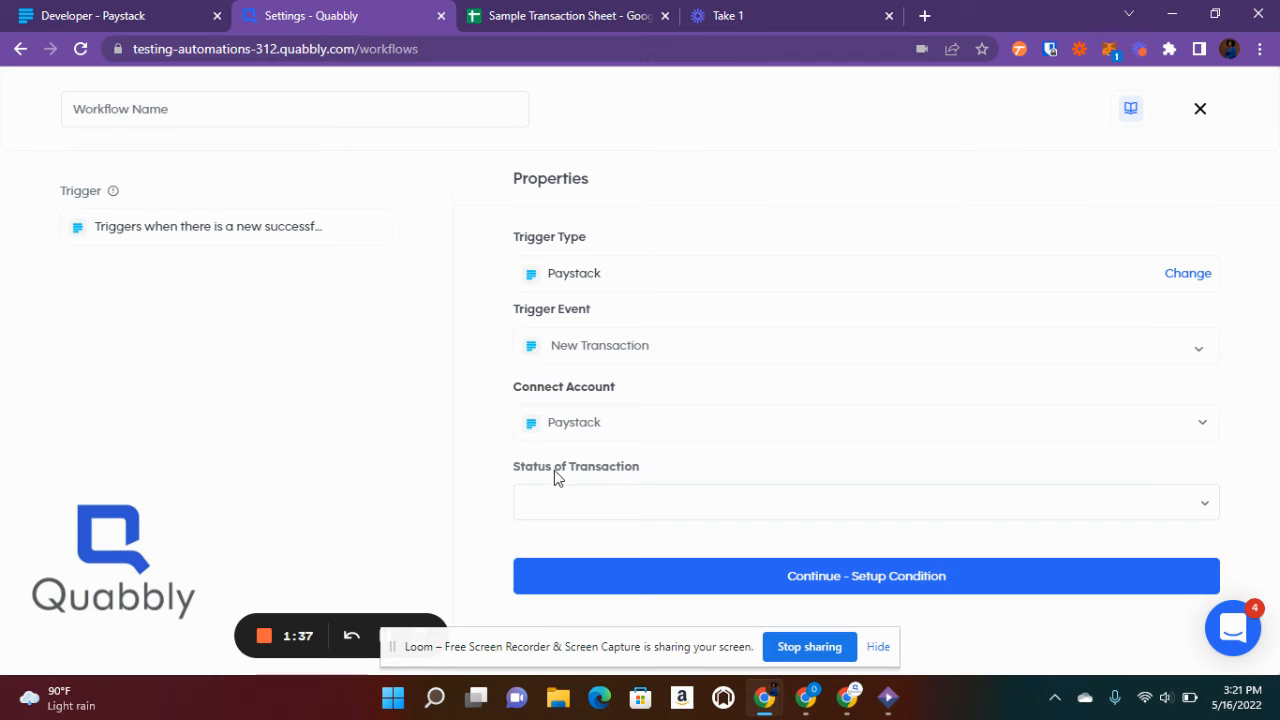
pyautogui.click(650, 510)
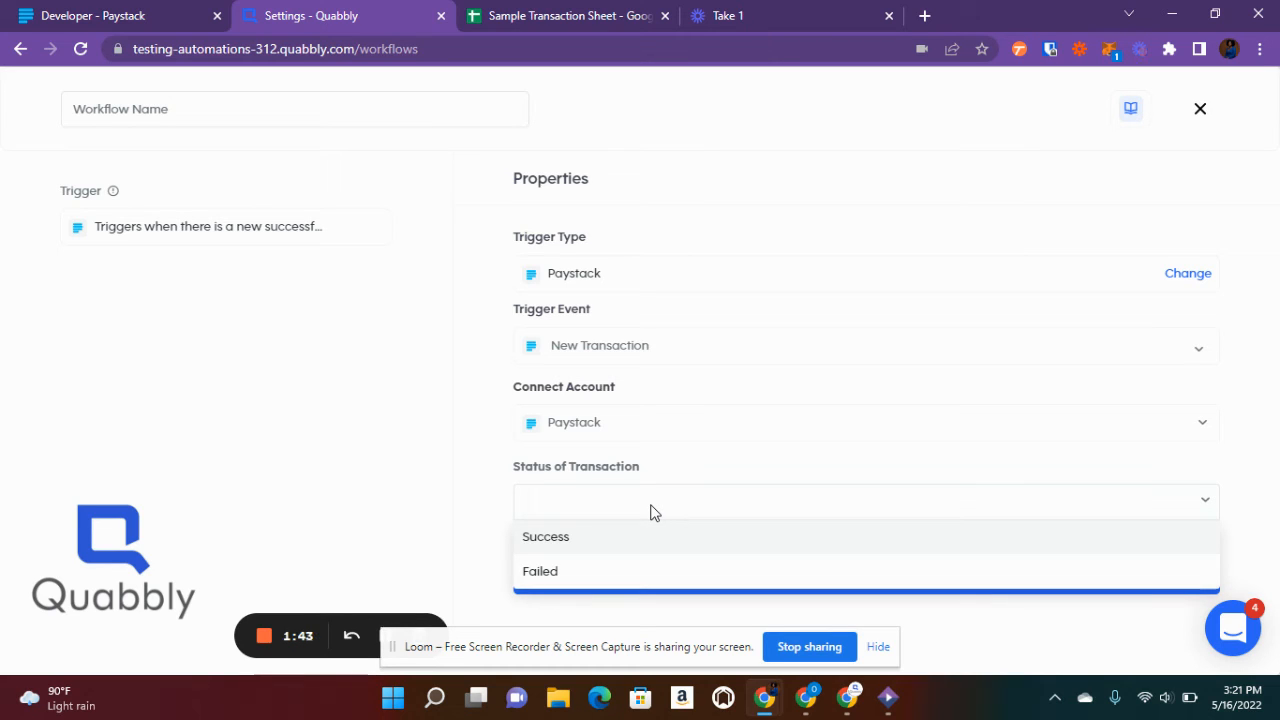
pyautogui.click(567, 539)
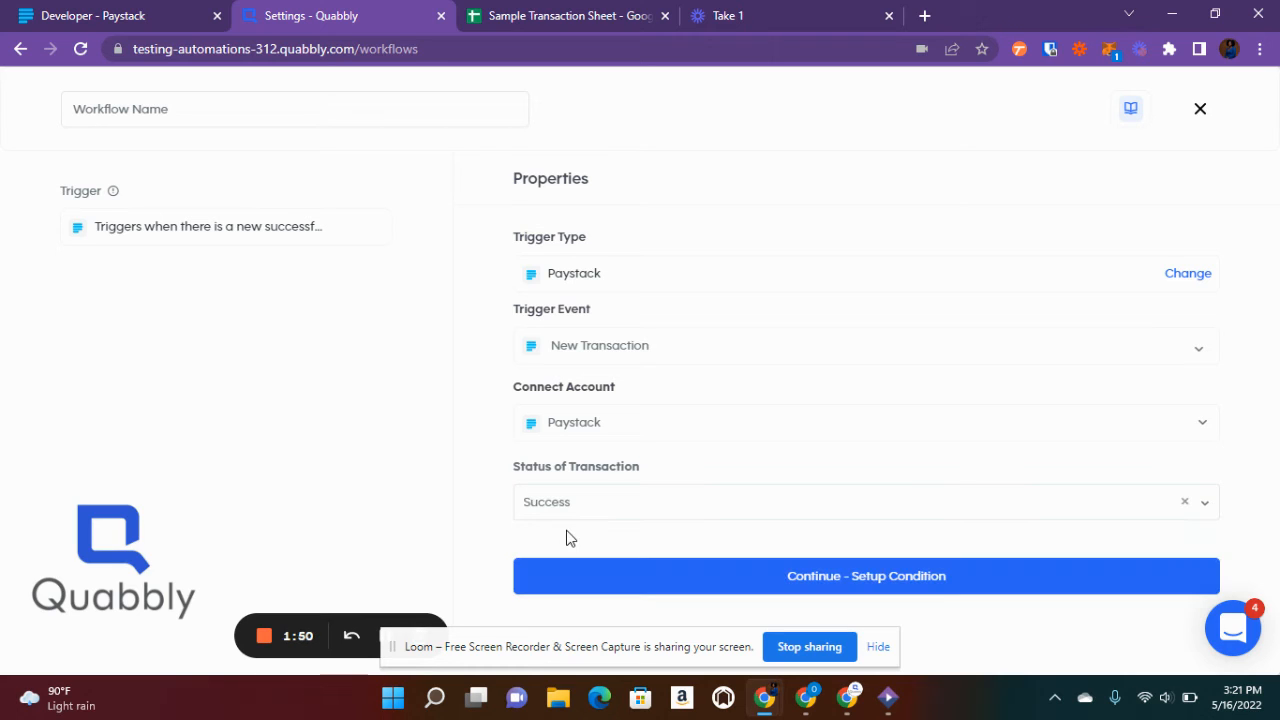
pyautogui.click(757, 578)
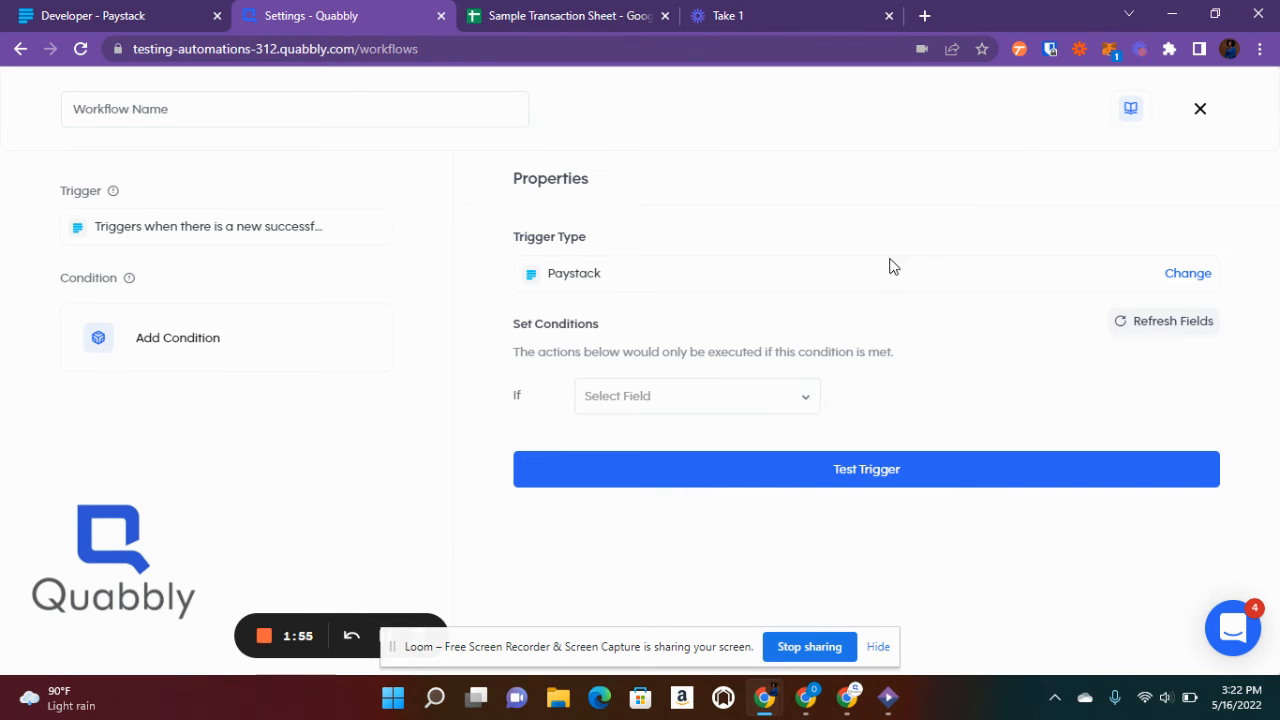
# Test the Paystack New Transaction trigger, retrying if needed, and review the returned transaction fields
pyautogui.click(809, 481)
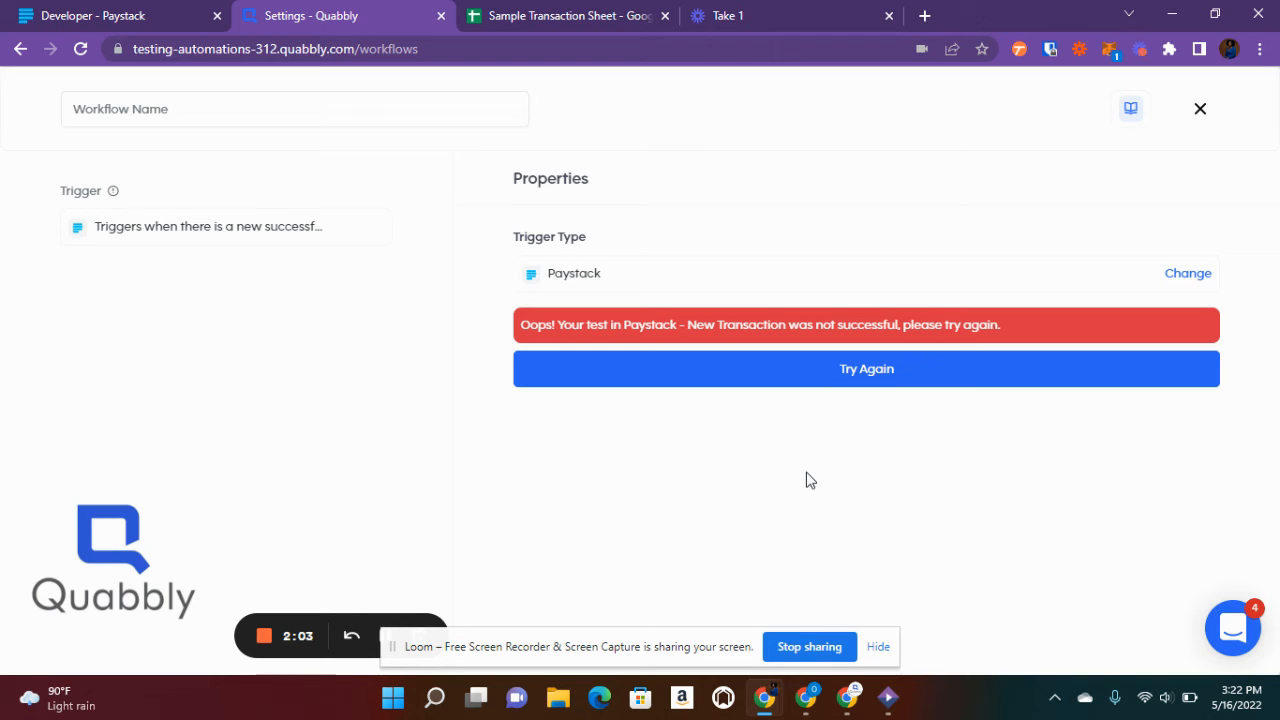
pyautogui.click(867, 372)
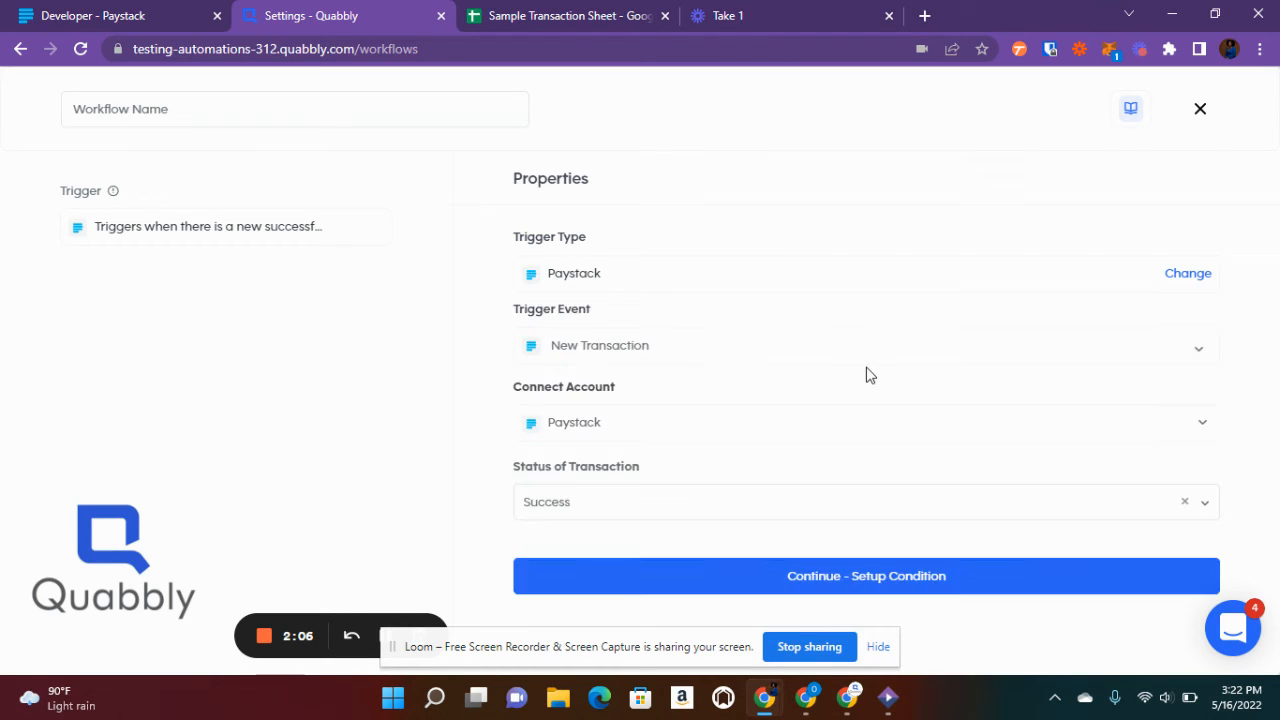
pyautogui.click(731, 576)
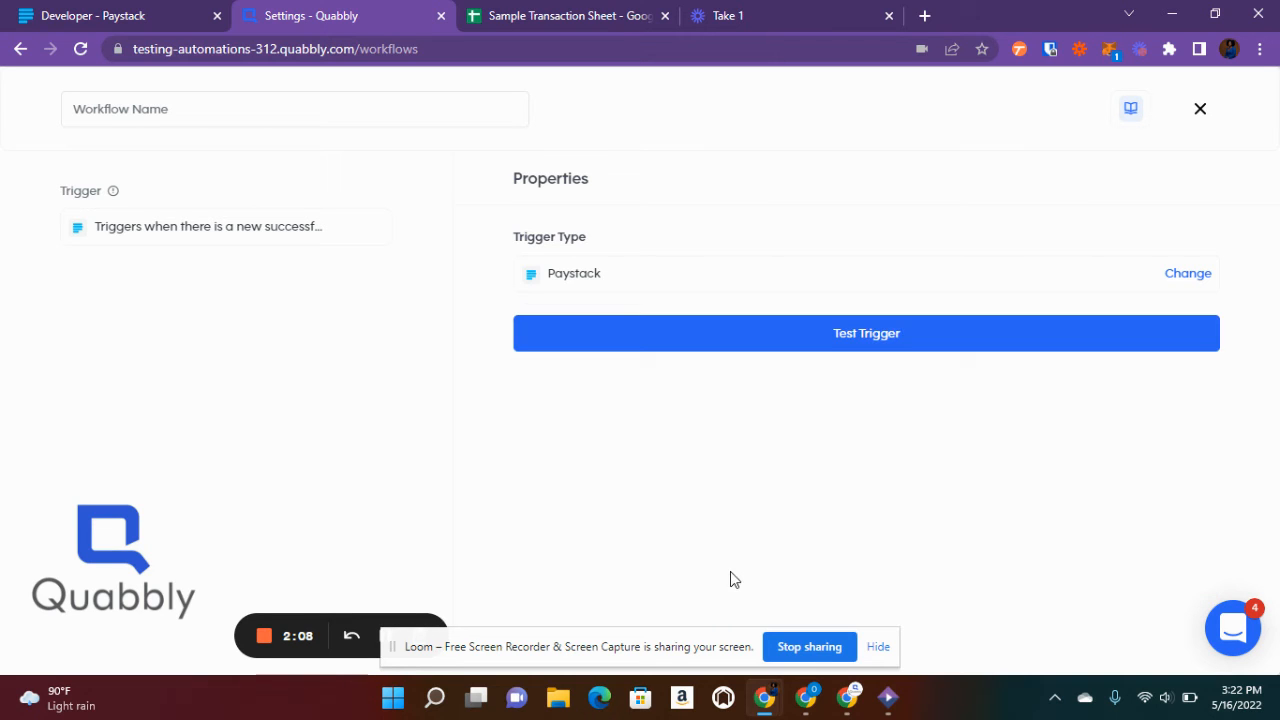
pyautogui.click(907, 336)
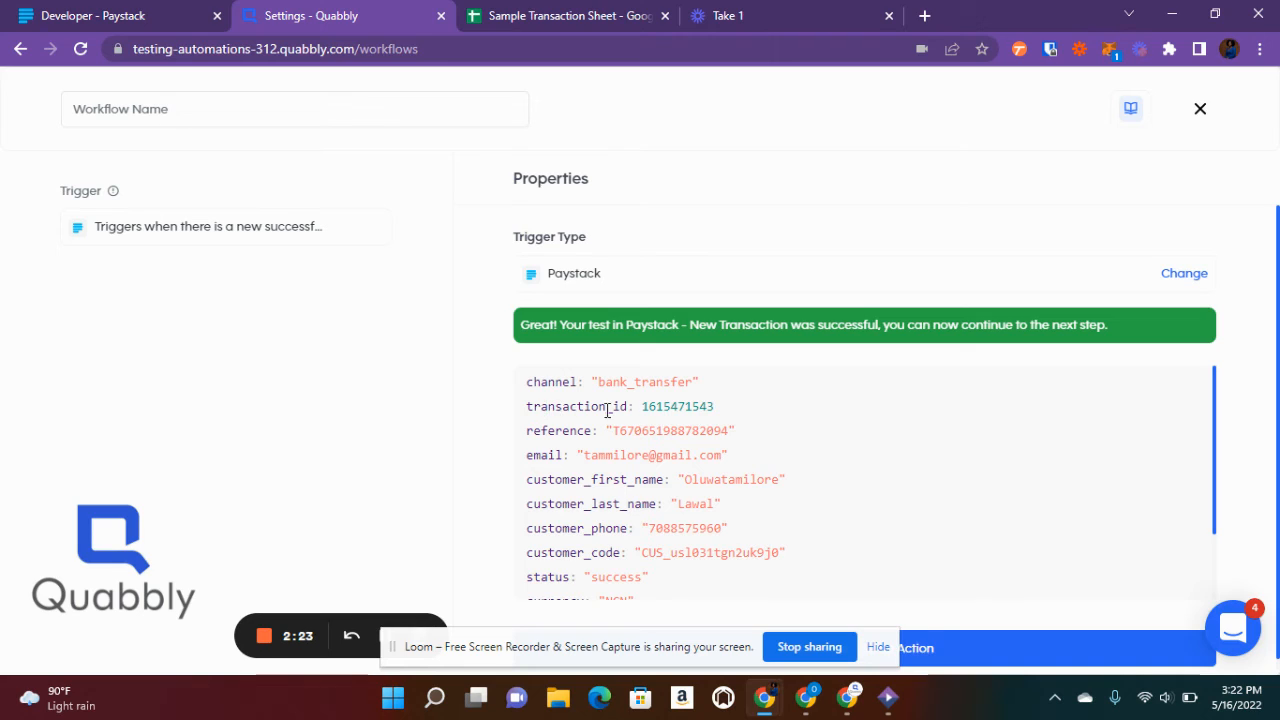
pyautogui.doubleClick(543, 457)
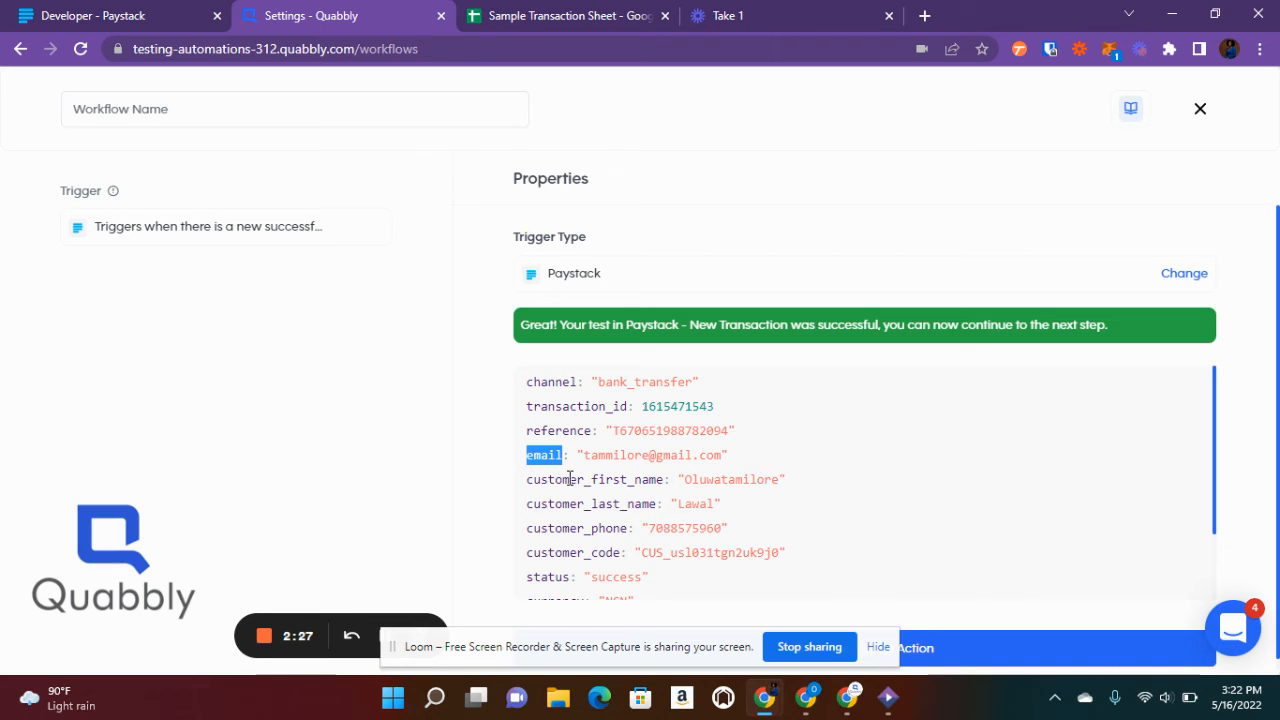
pyautogui.scroll(-3, 571, 521)
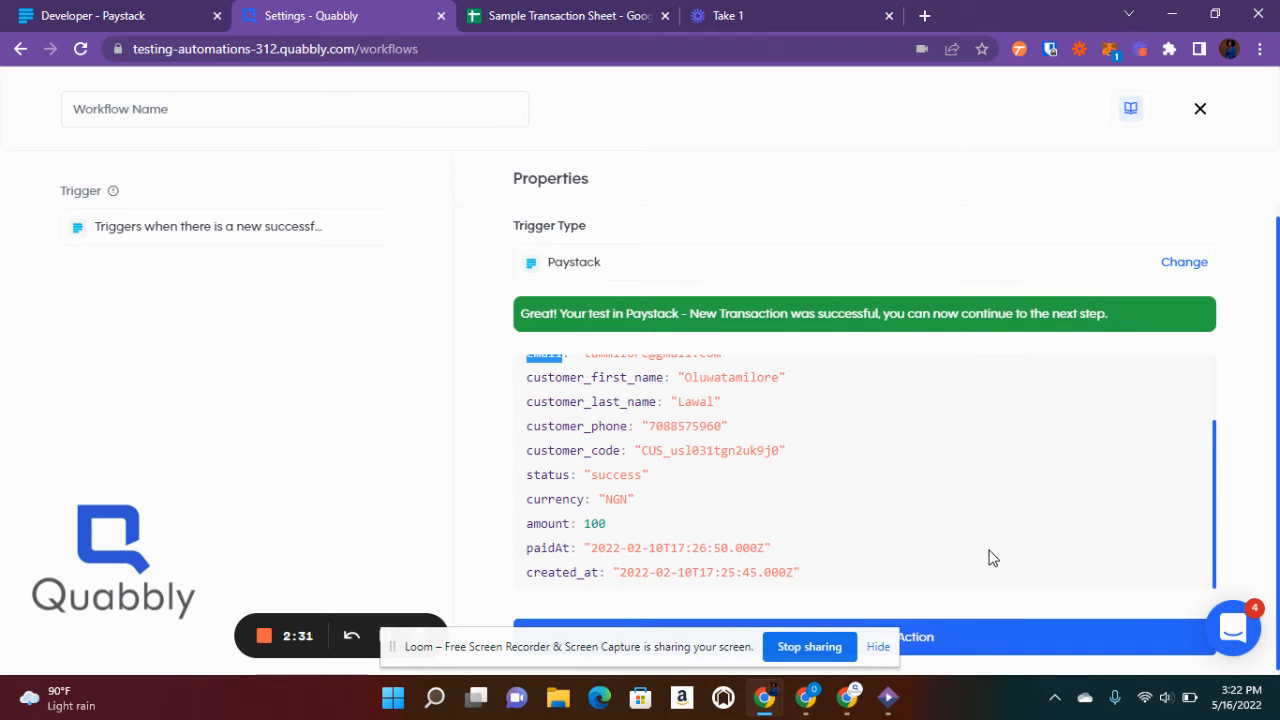
# Add the Google Sheets action "Insert record into a row" to the workflow, searching for "google sheet"
pyautogui.click(960, 646)
pyautogui.scroll(-1, 825, 501)
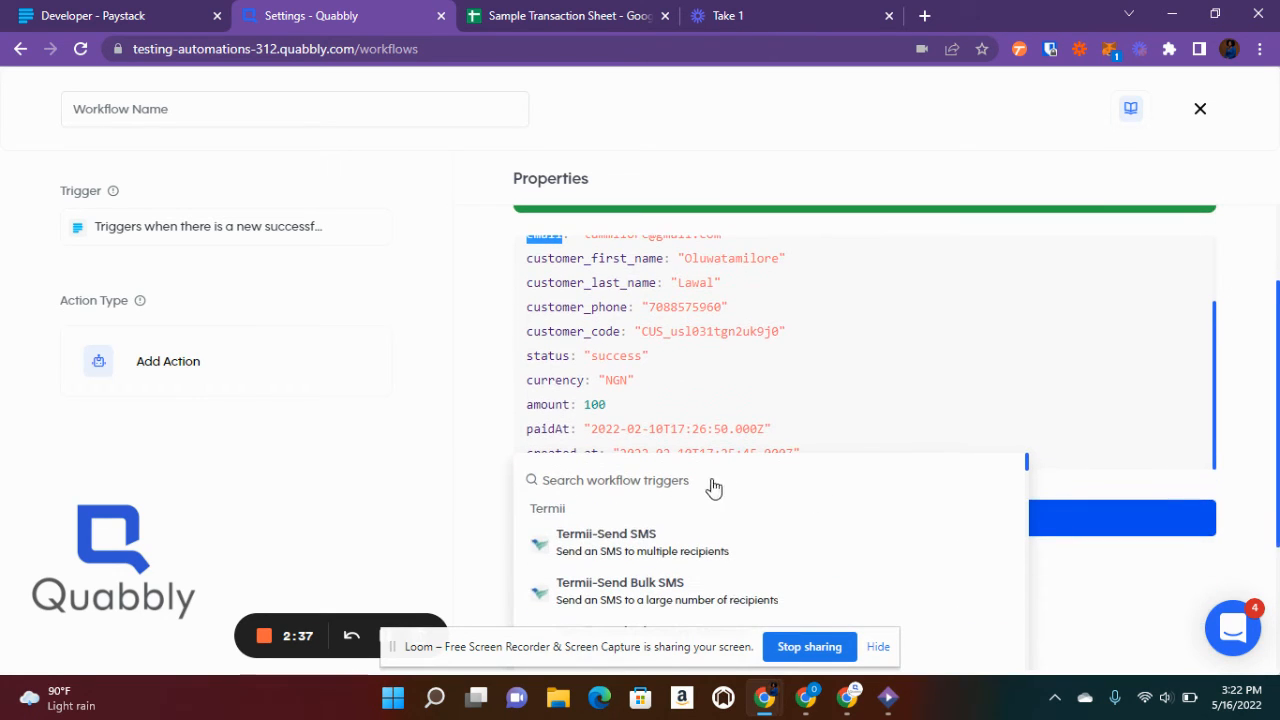
pyautogui.write('h')
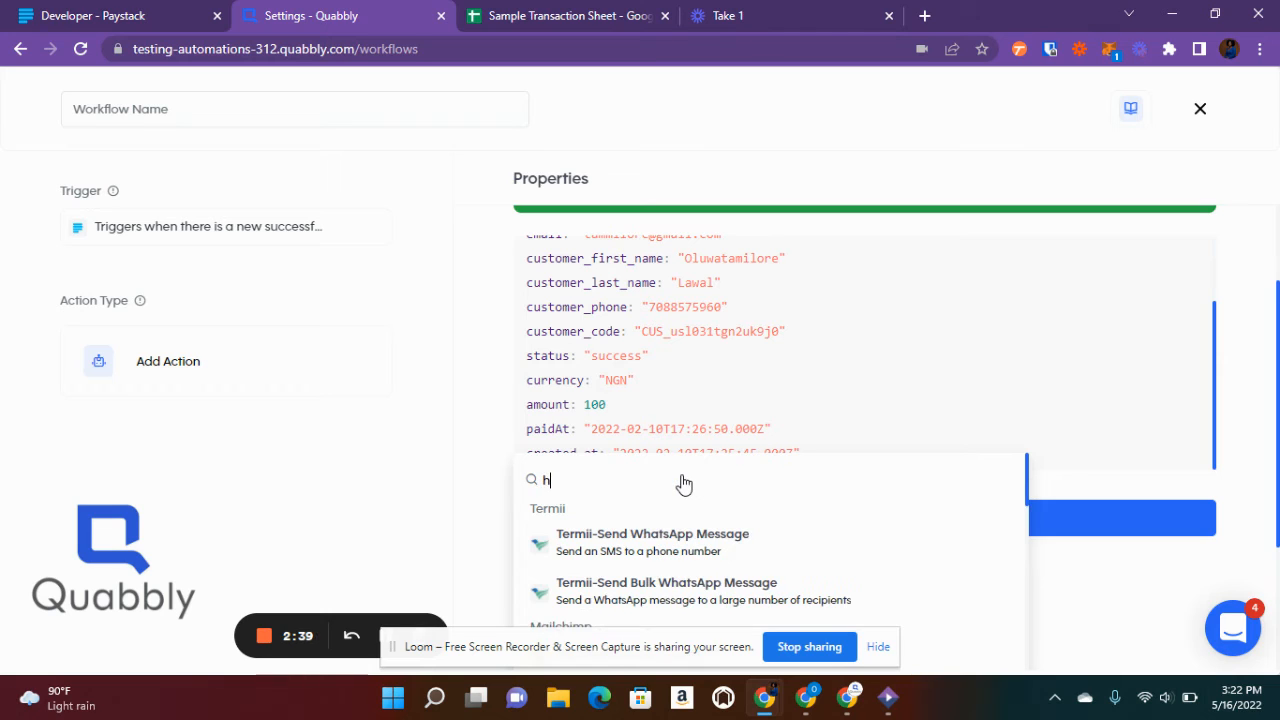
pyautogui.press('BackSpace')
pyautogui.write('goo')
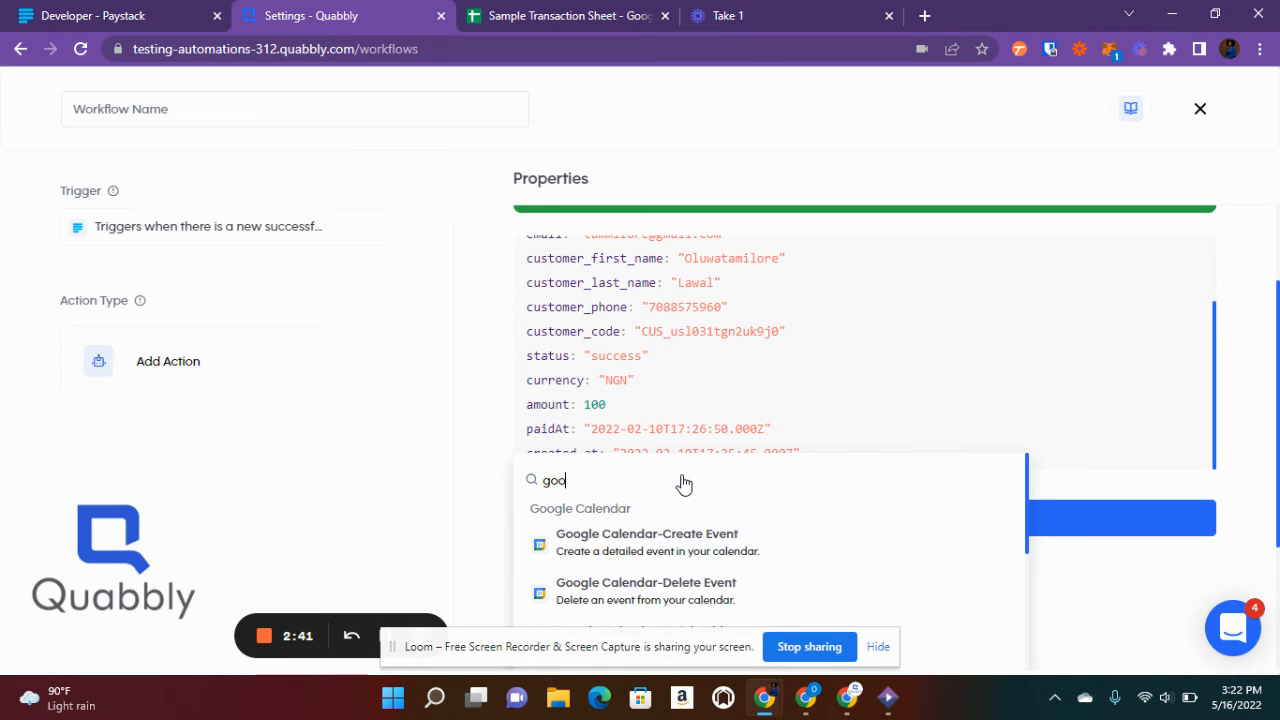
pyautogui.write('gle sheet')
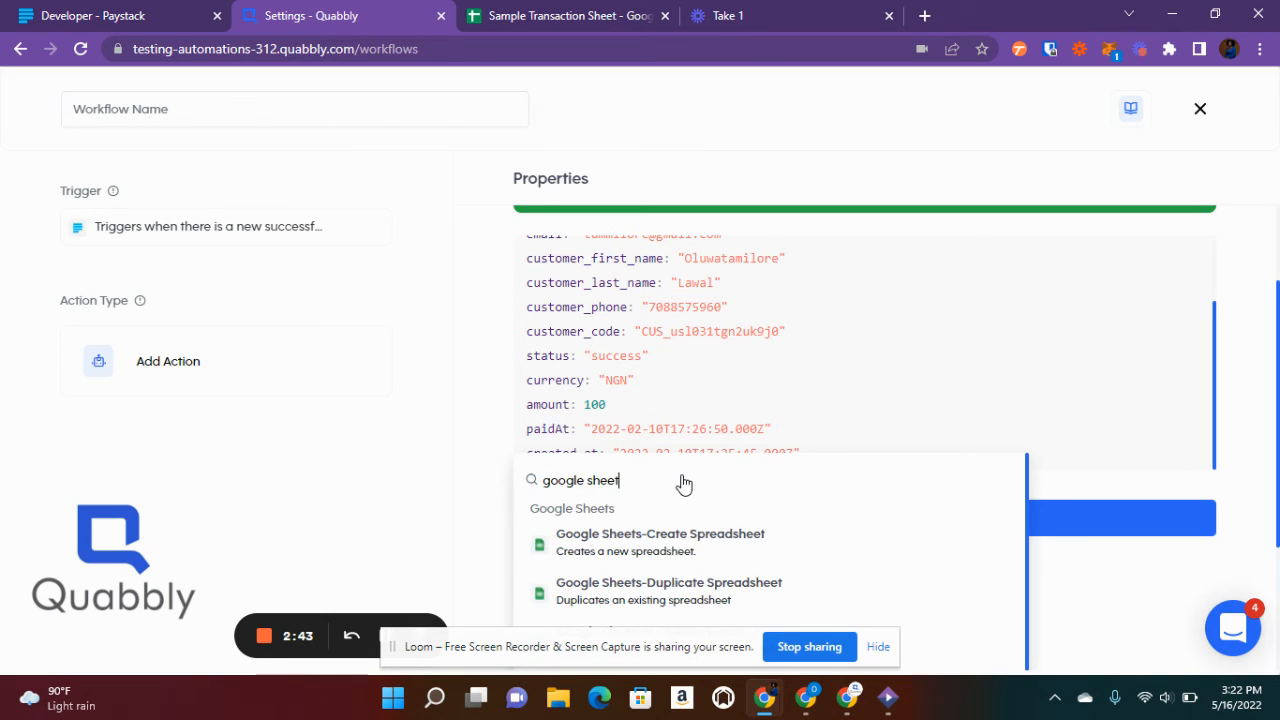
pyautogui.scroll(-3, 690, 572)
pyautogui.scroll(-5, 695, 577)
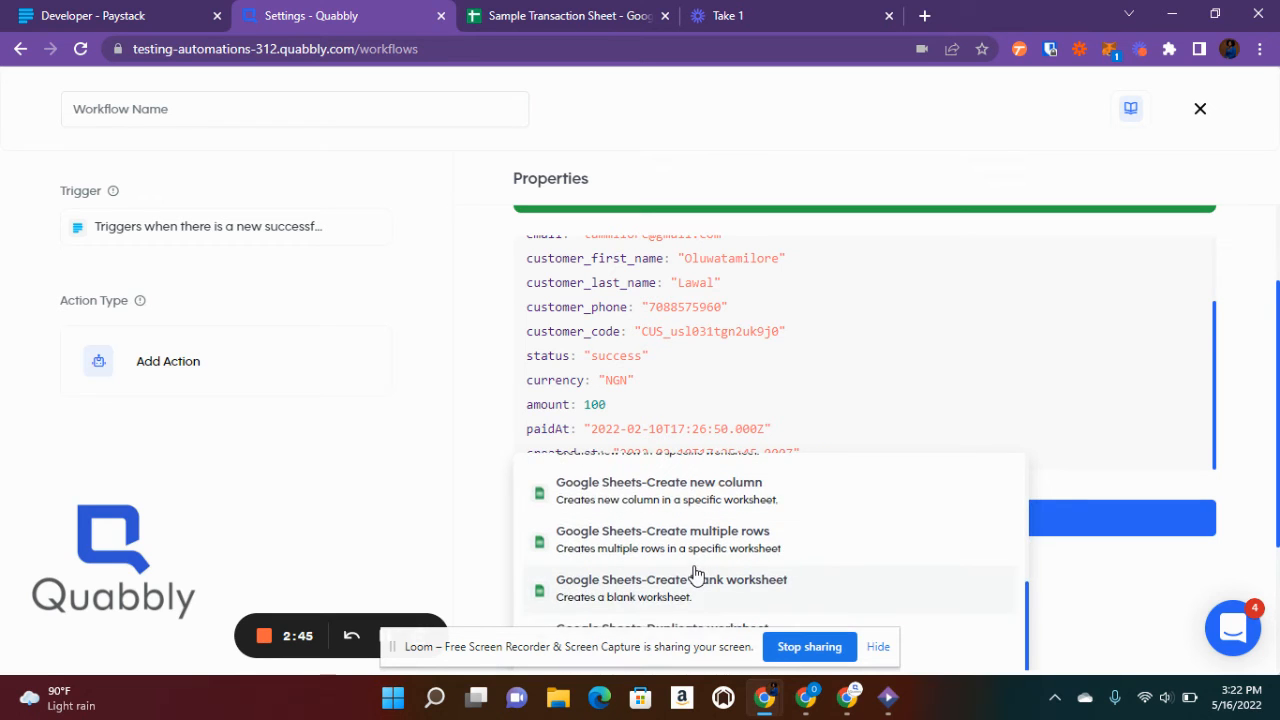
pyautogui.scroll(-1, 692, 575)
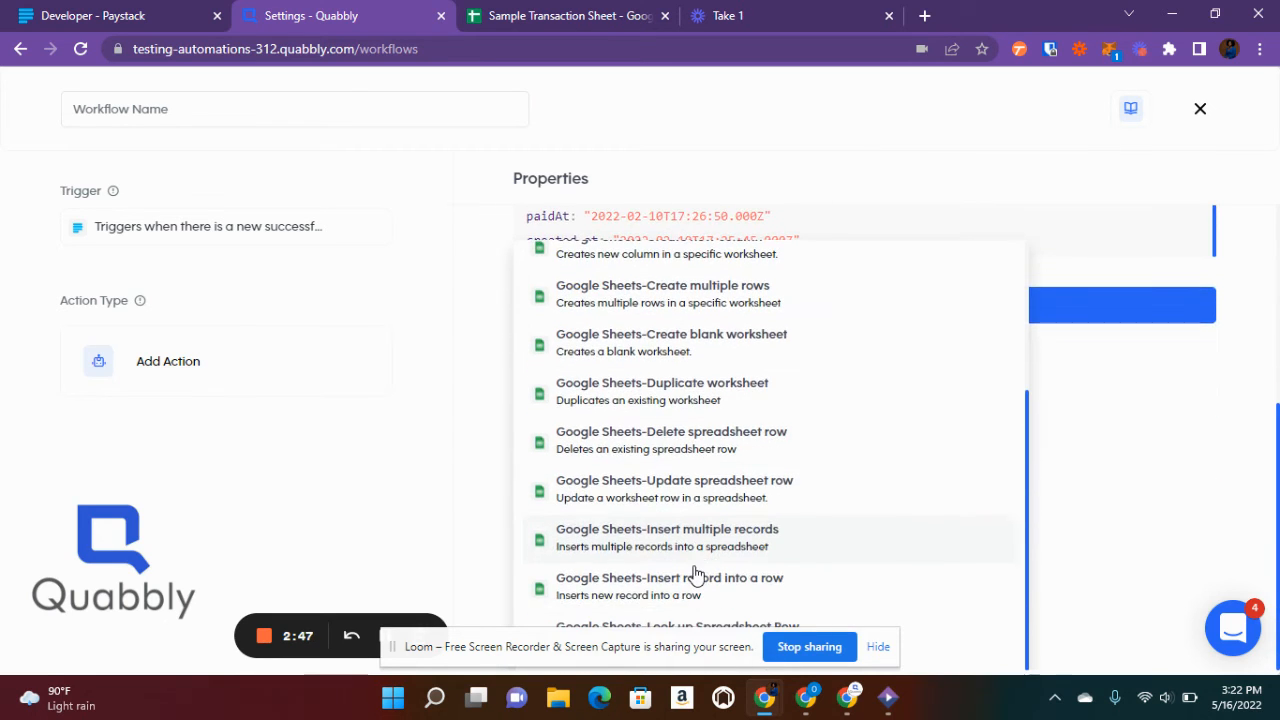
pyautogui.click(710, 588)
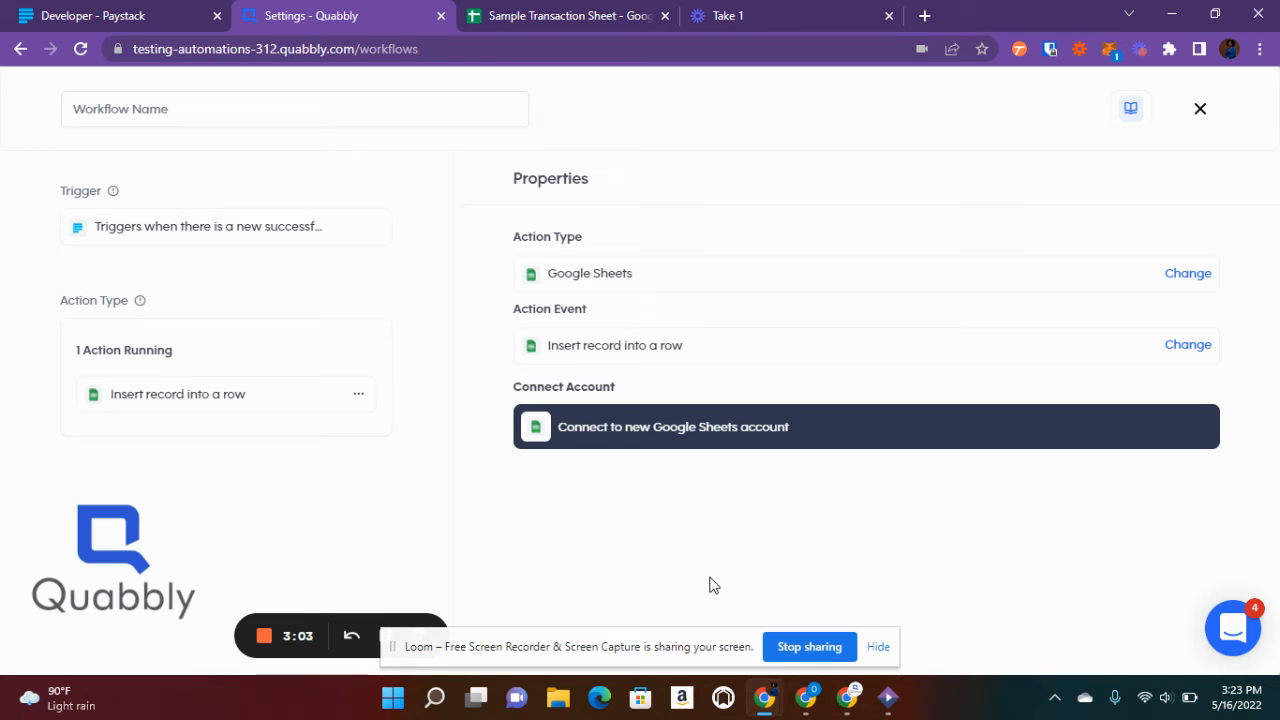
# Connect a Google account to the Google Sheets action, proceeding past the unverified-app warning and granting quabbly.com access
pyautogui.click(690, 422)
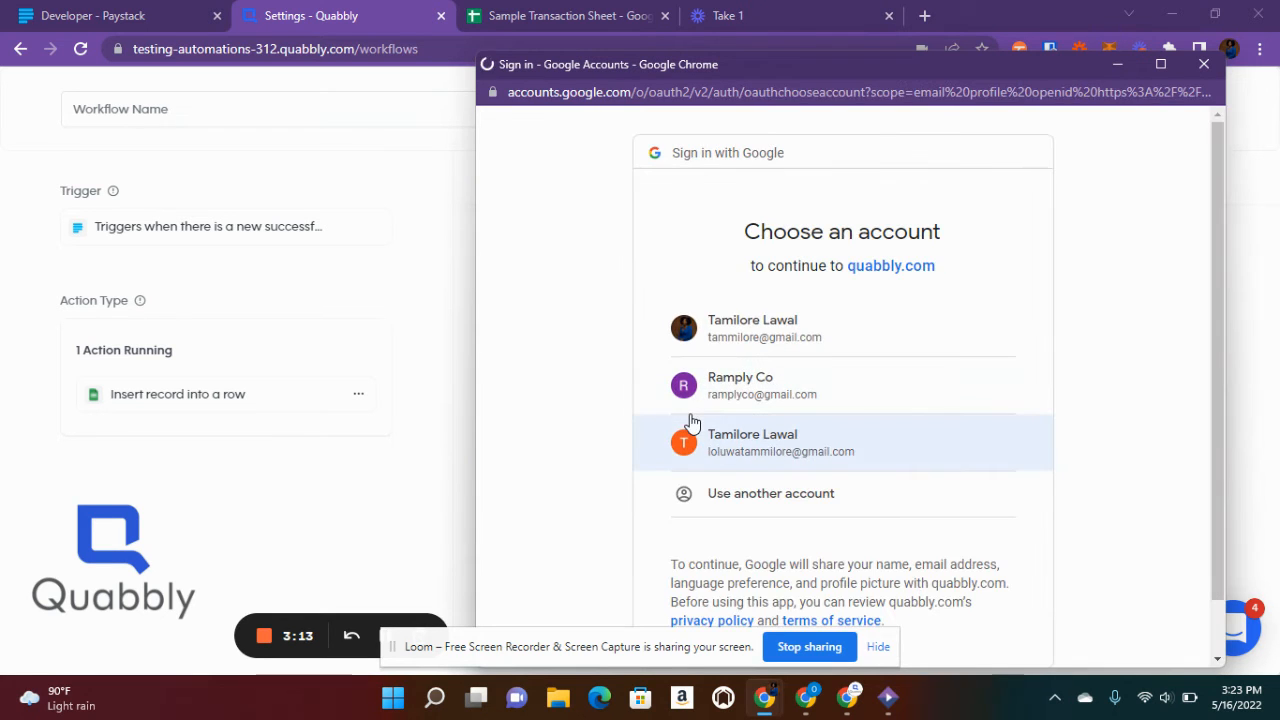
pyautogui.click(822, 333)
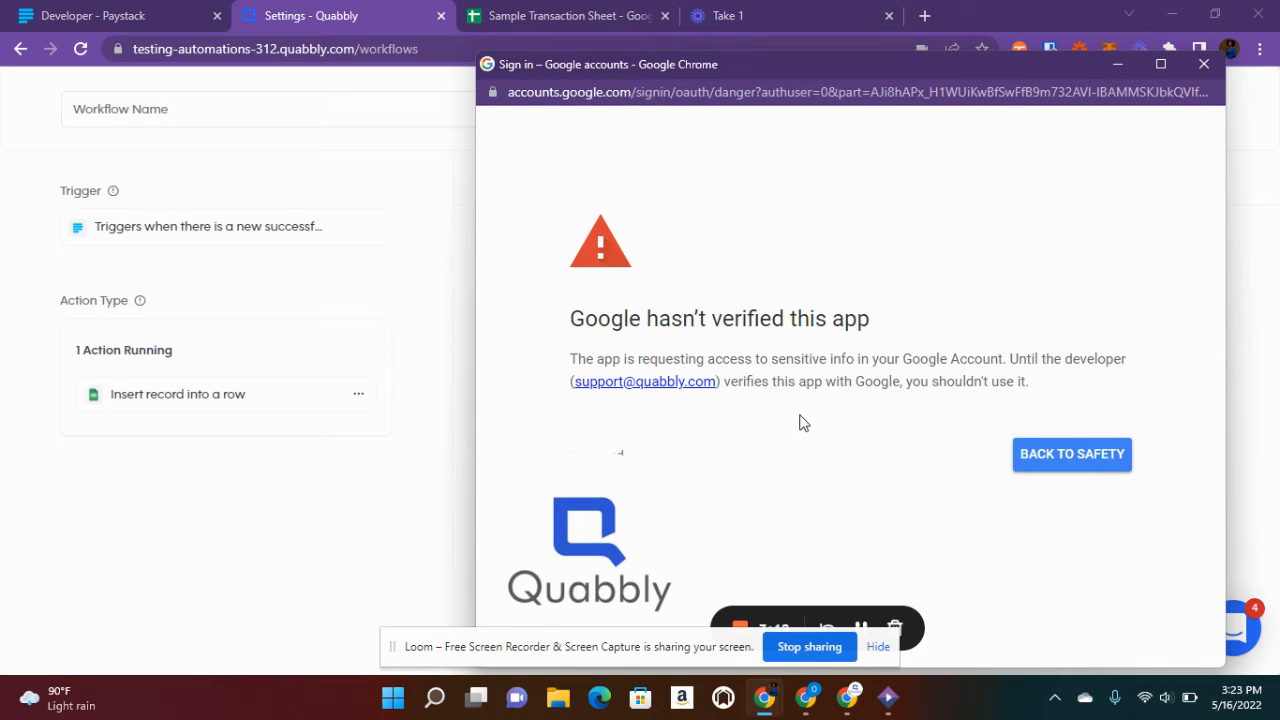
pyautogui.click(1161, 65)
pyautogui.click(381, 399)
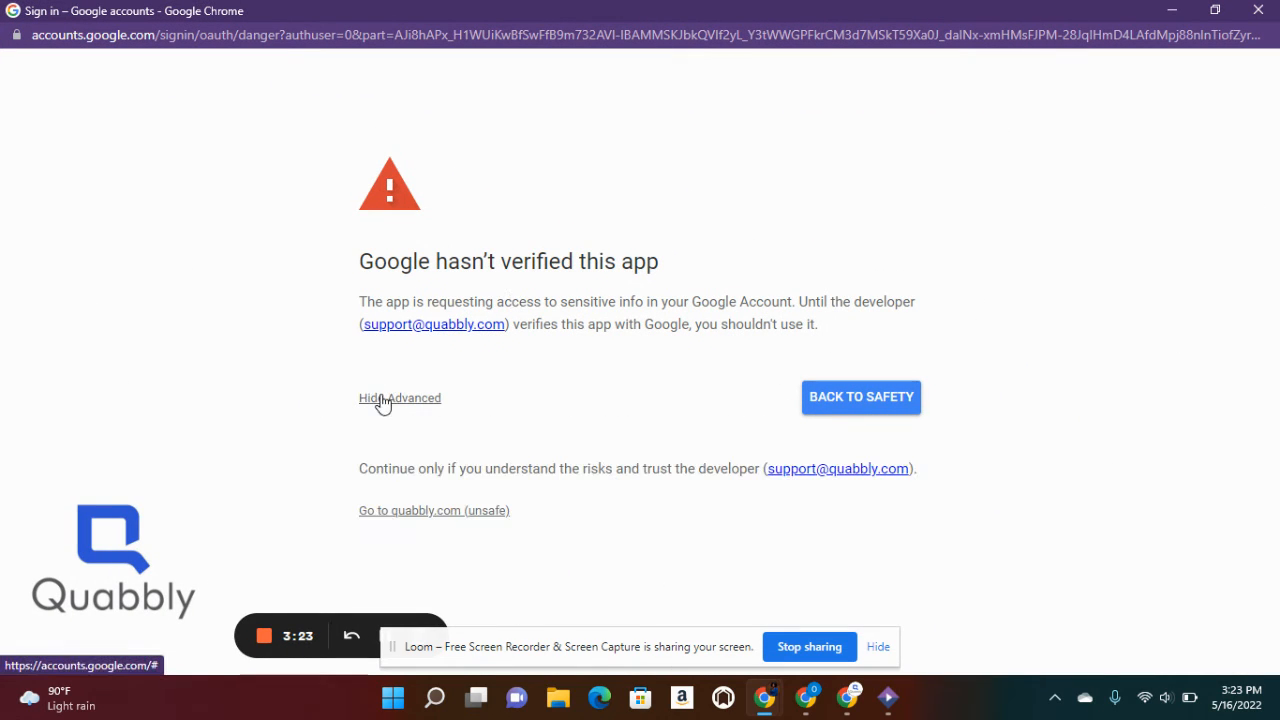
pyautogui.click(453, 512)
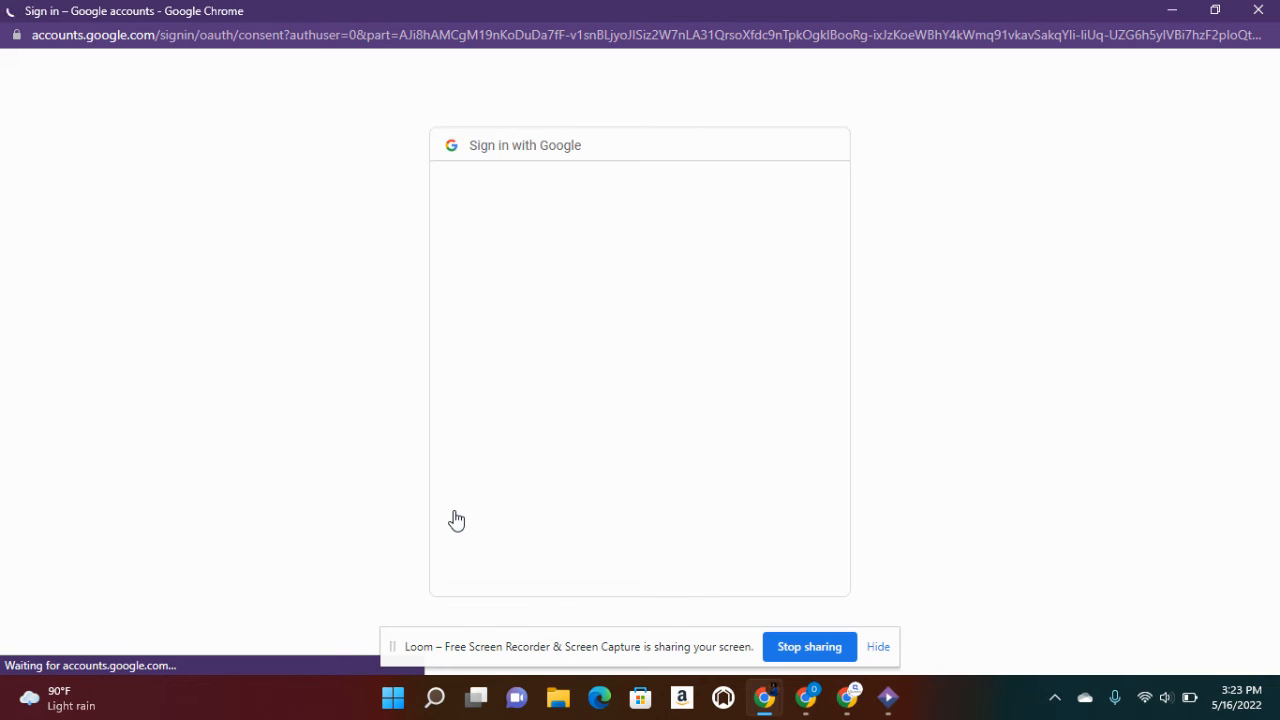
pyautogui.click(700, 596)
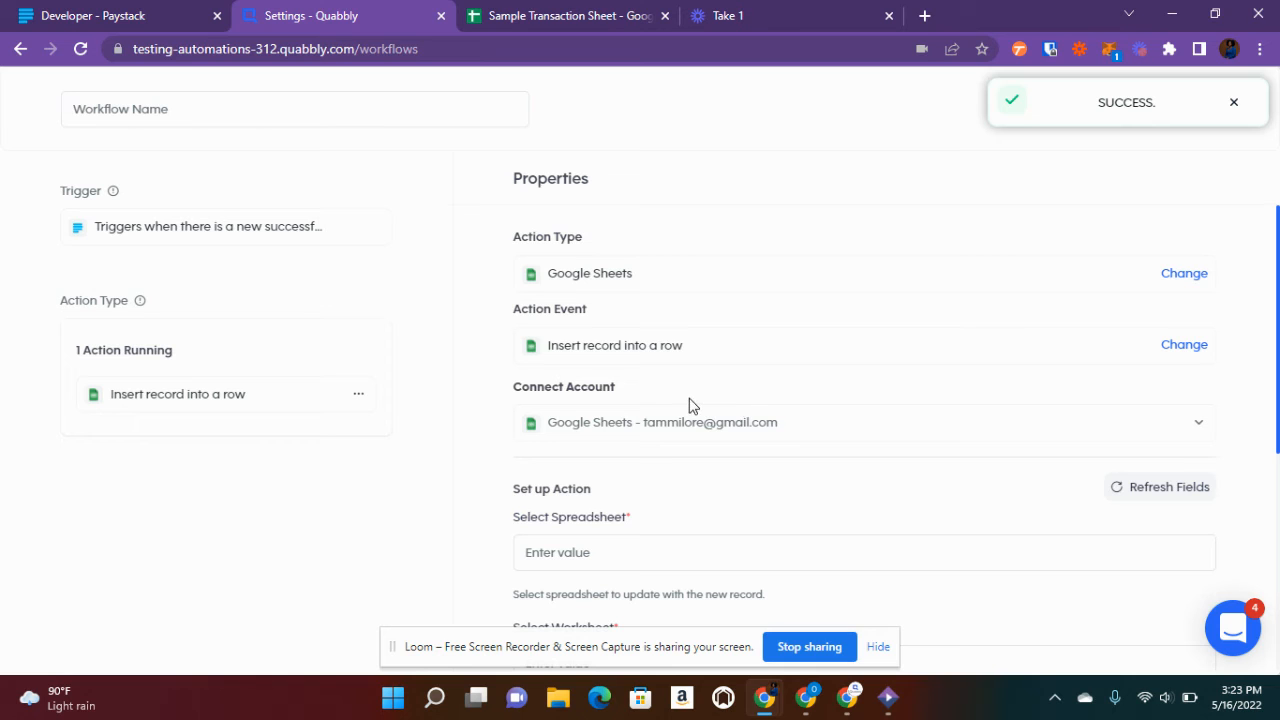
# Choose Sample Transaction Sheet as the spreadsheet that the insert-record action updates
pyautogui.scroll(-2, 690, 405)
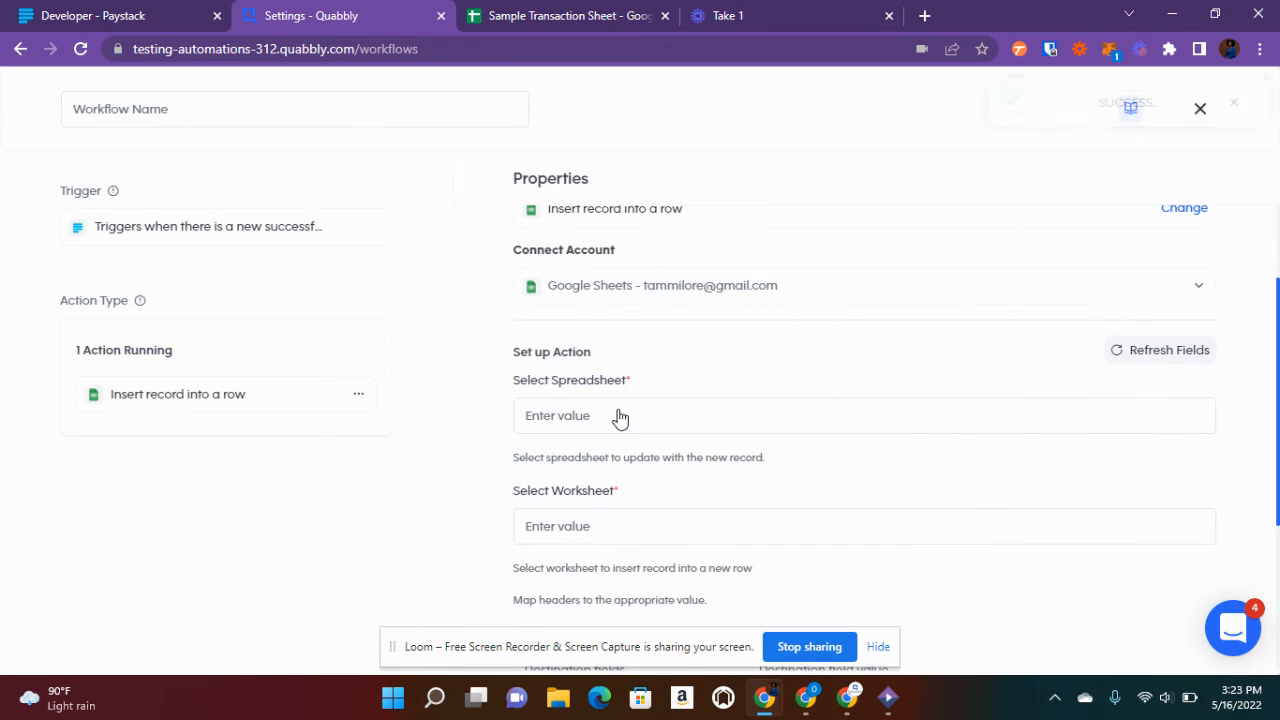
pyautogui.click(620, 417)
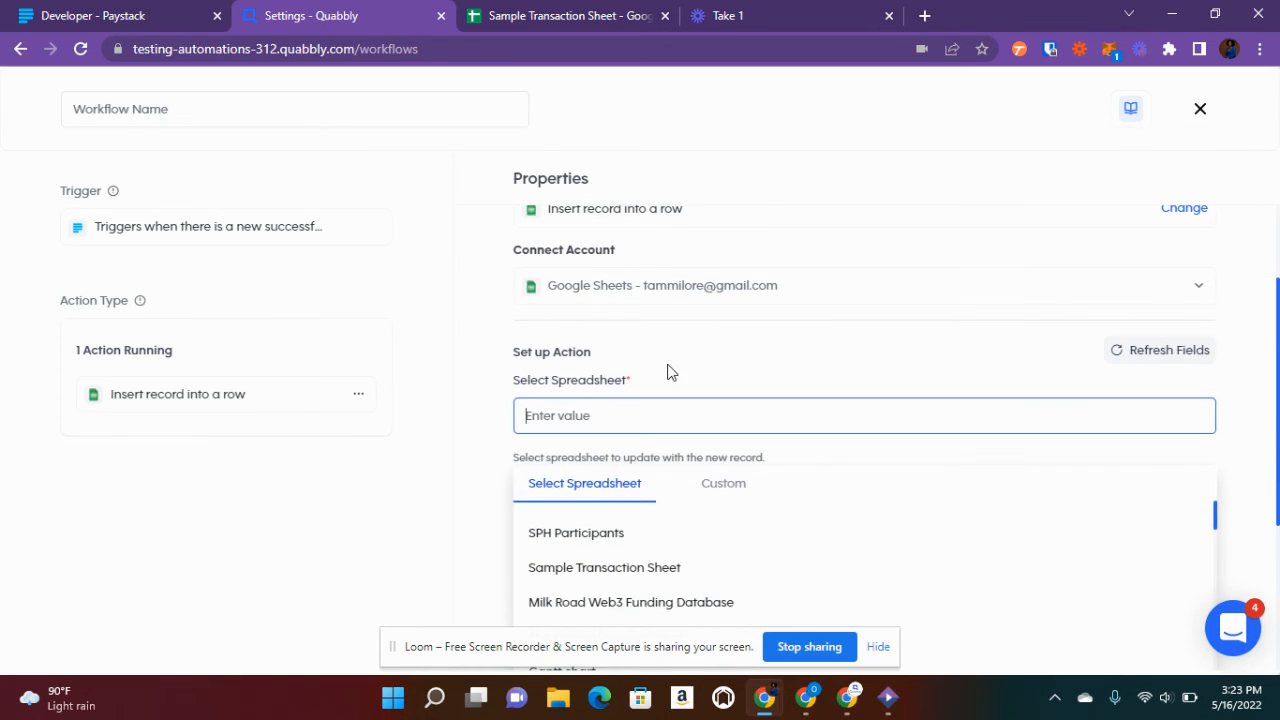
pyautogui.scroll(-1, 670, 372)
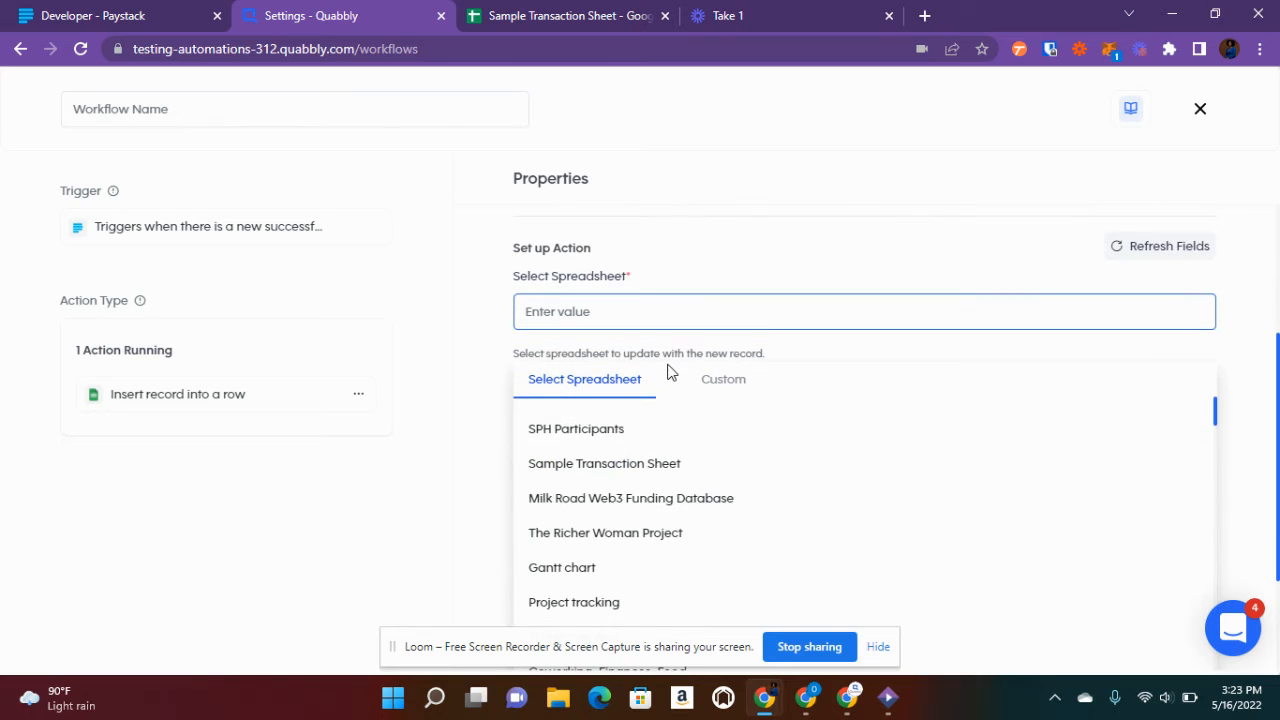
pyautogui.click(605, 463)
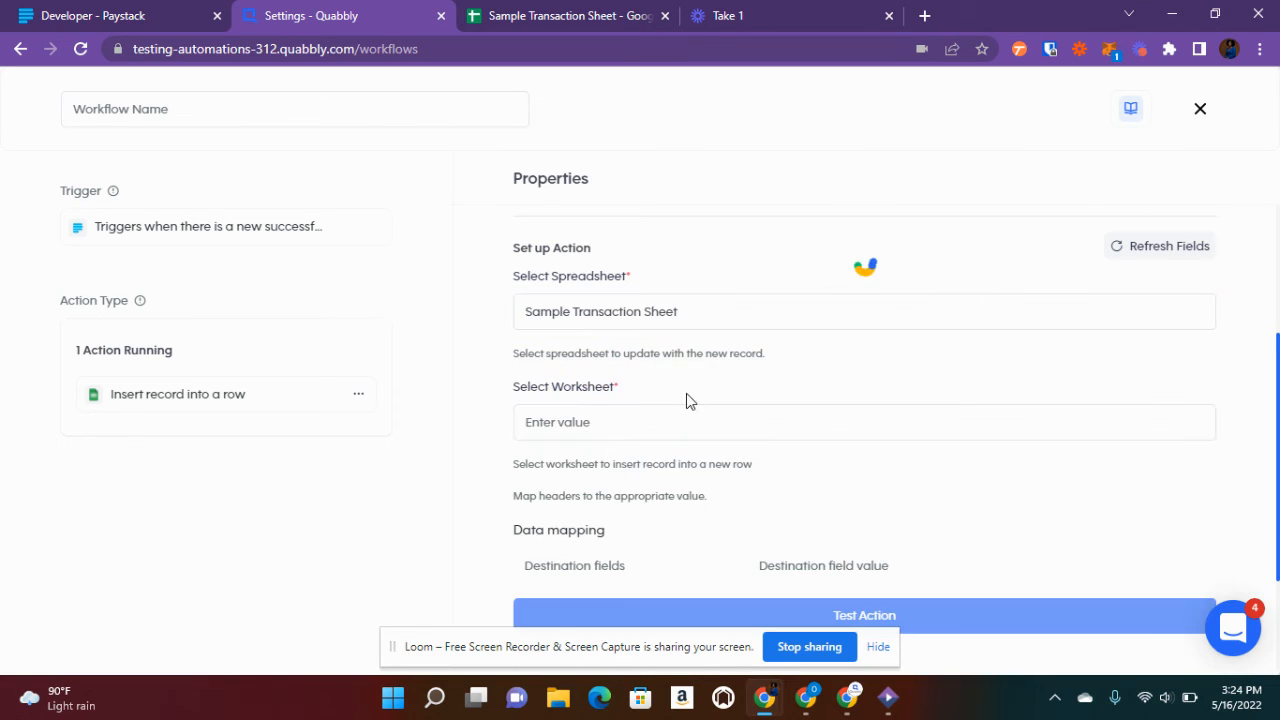
# Choose Successful Transactions as the worksheet that receives the new row
pyautogui.scroll(-1, 686, 390)
pyautogui.click(653, 390)
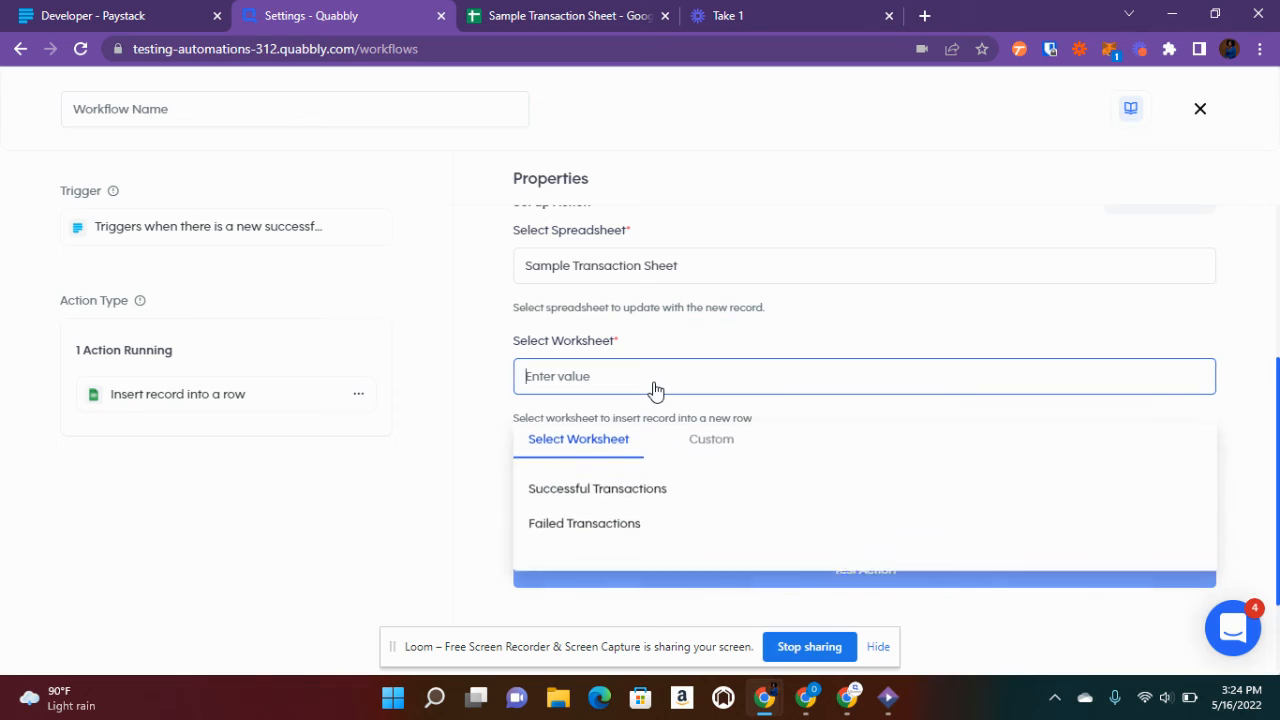
pyautogui.click(585, 494)
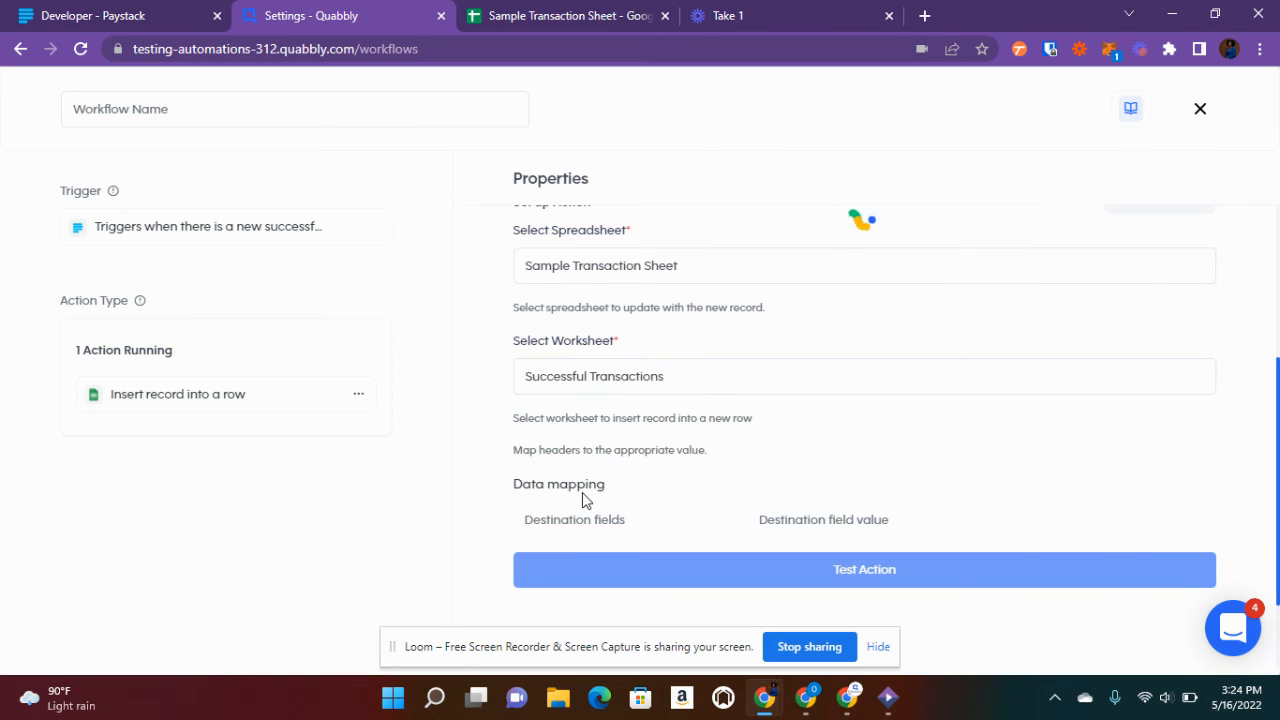
# Compare the worksheets and column headers of Sample Transaction Sheet in Google Sheets with the destination fields of the Quabbly data mapping
pyautogui.click(557, 15)
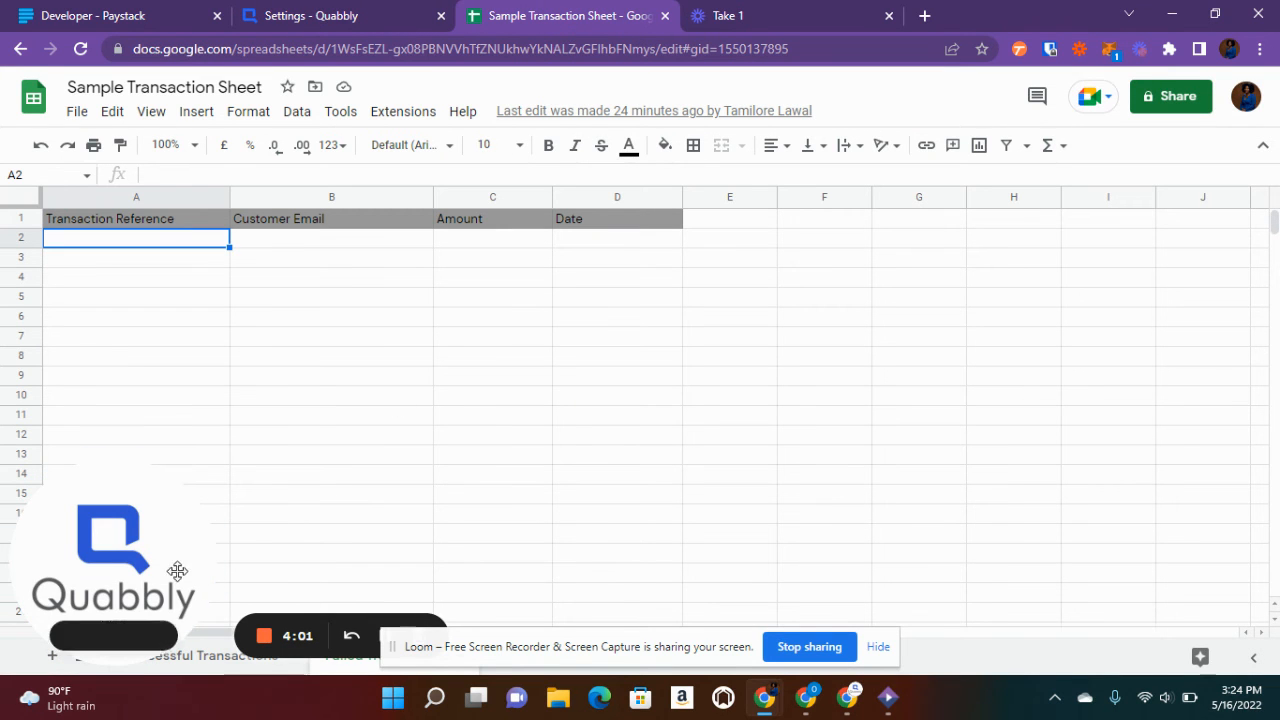
pyautogui.moveTo(171, 563); pyautogui.dragTo(249, 437)
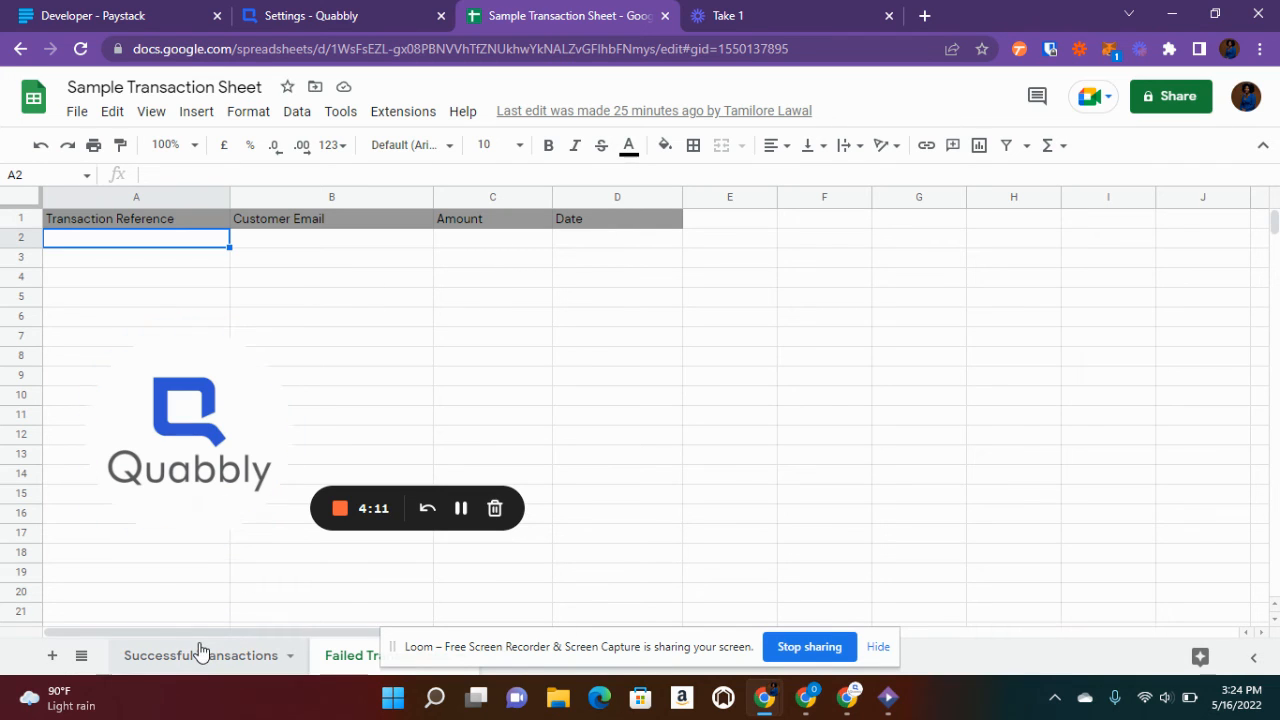
pyautogui.click(328, 18)
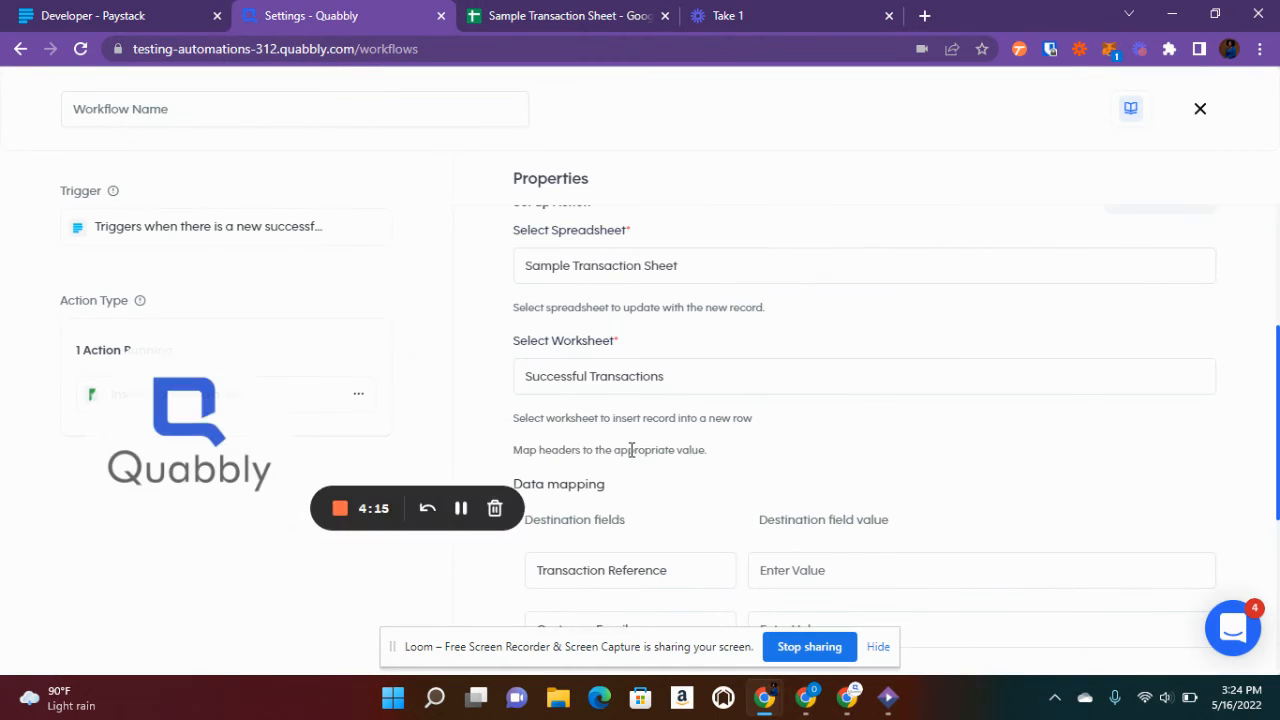
pyautogui.scroll(-1, 628, 390)
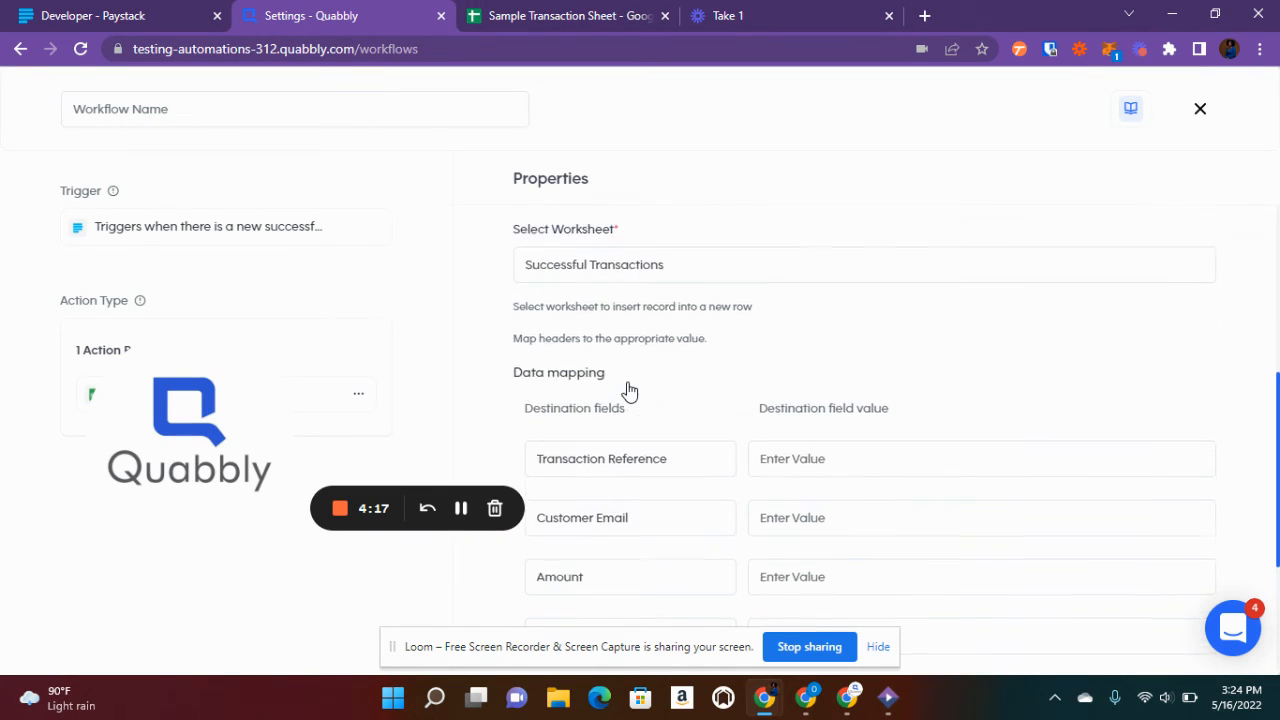
pyautogui.scroll(-1, 628, 390)
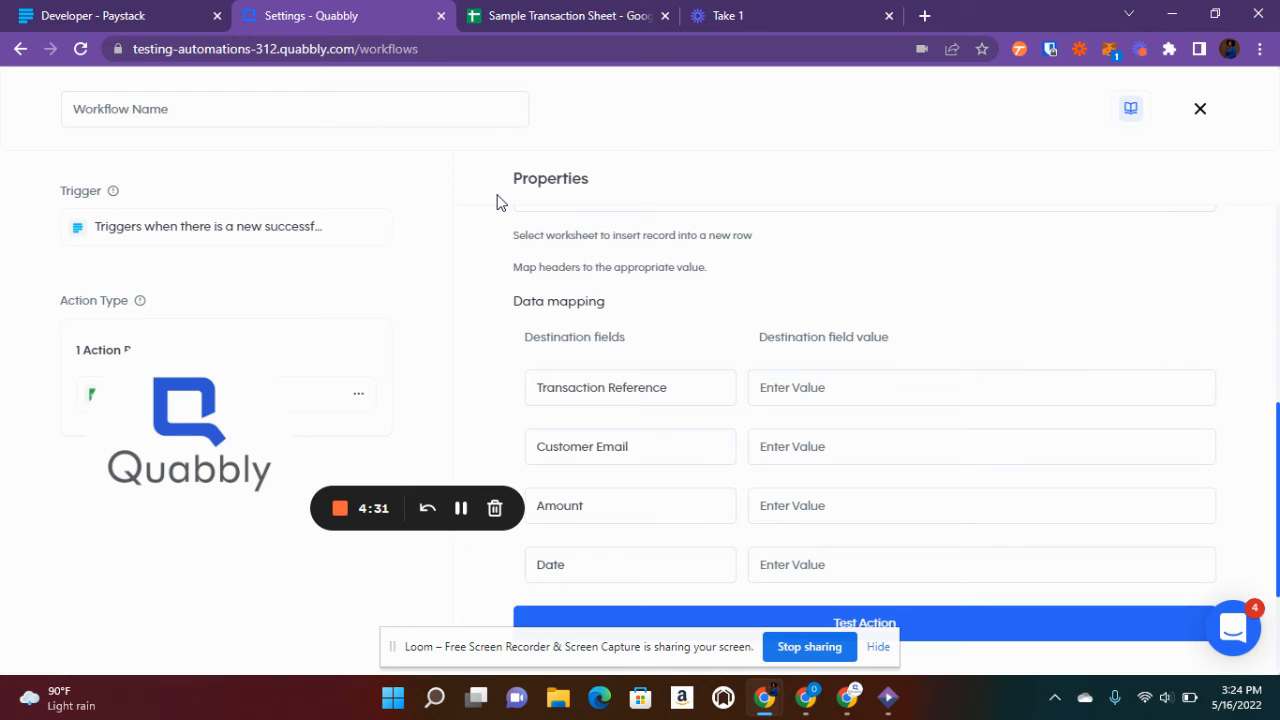
pyautogui.click(575, 15)
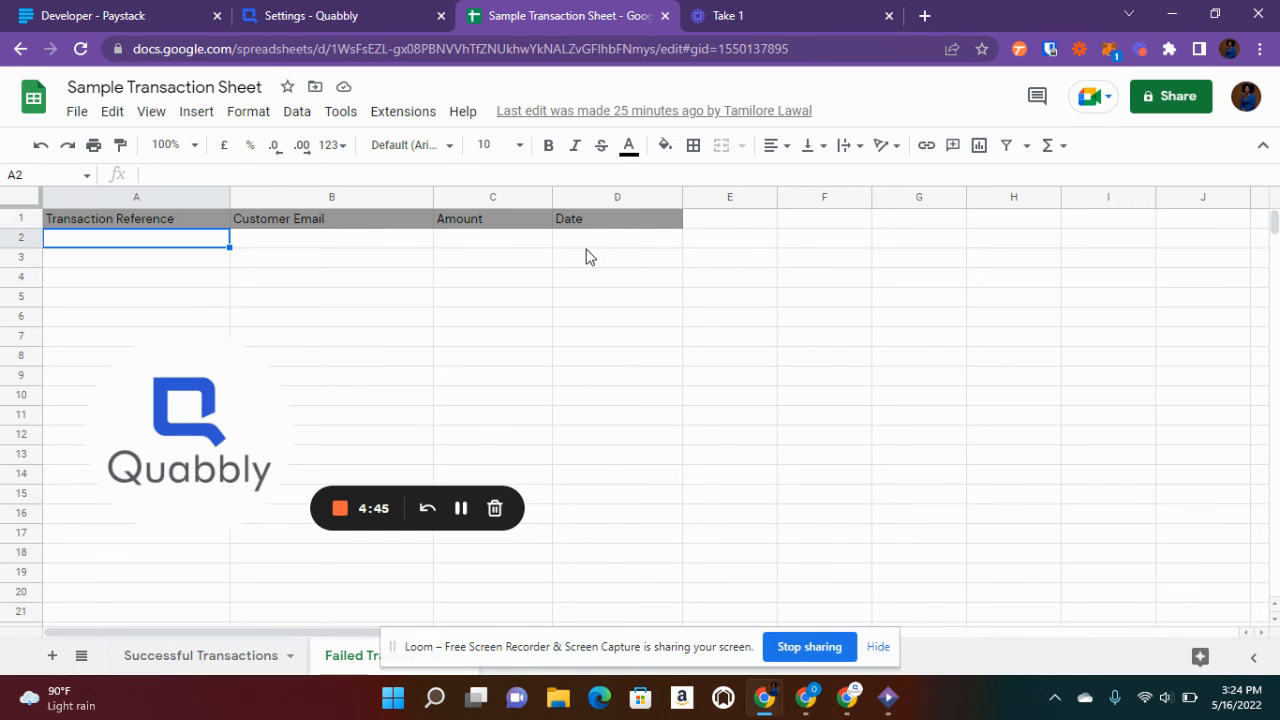
pyautogui.click(336, 18)
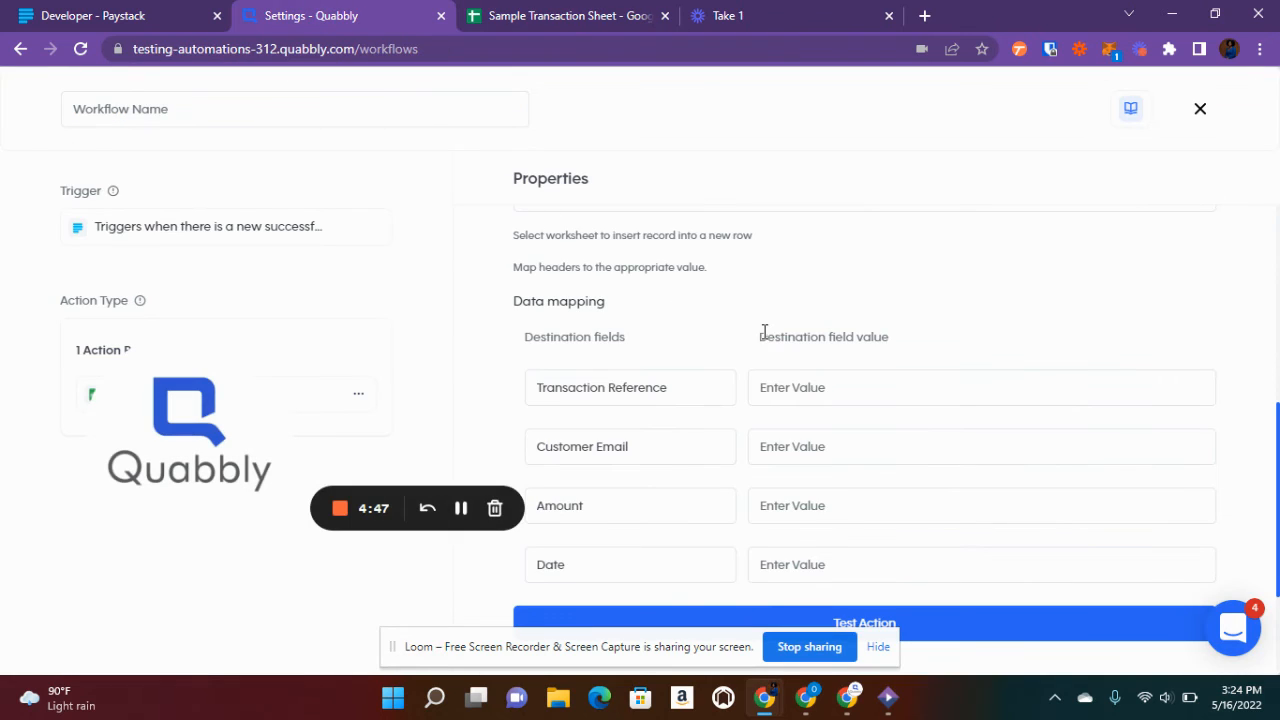
# Map the Transaction Reference destination field to the custom "reference" value from Paystack - New Transaction
pyautogui.click(847, 394)
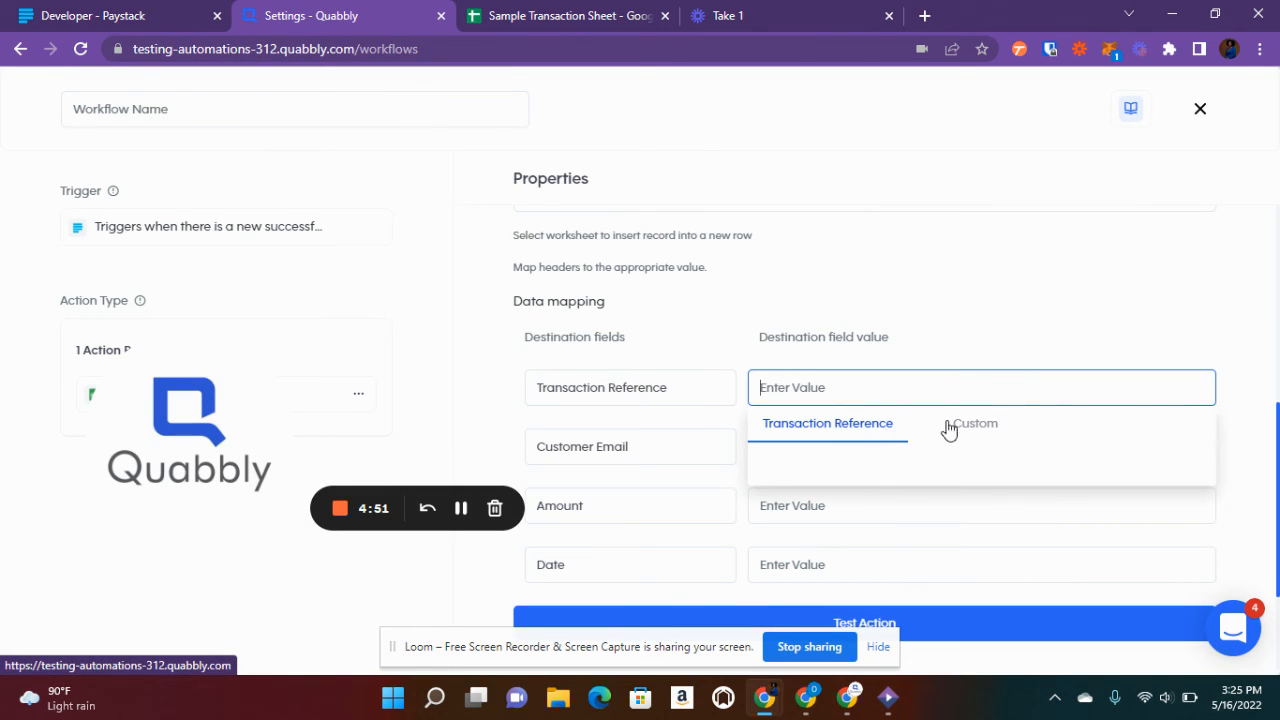
pyautogui.click(967, 431)
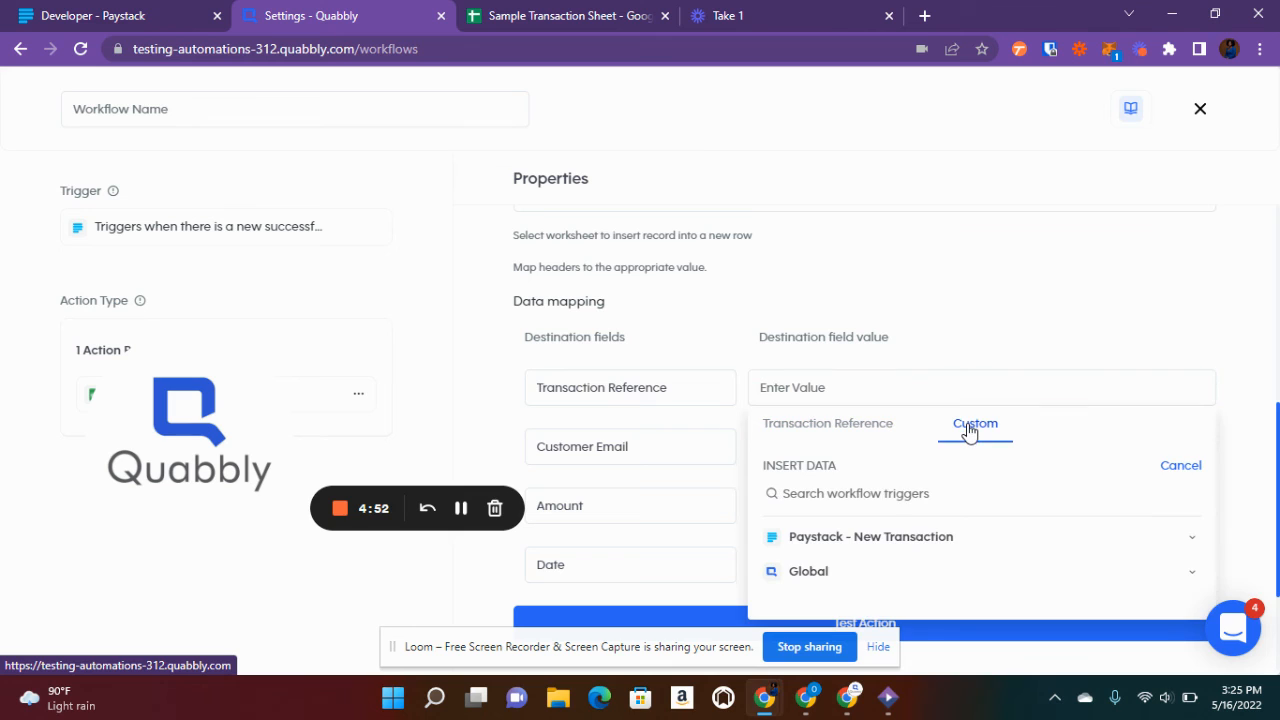
pyautogui.click(872, 537)
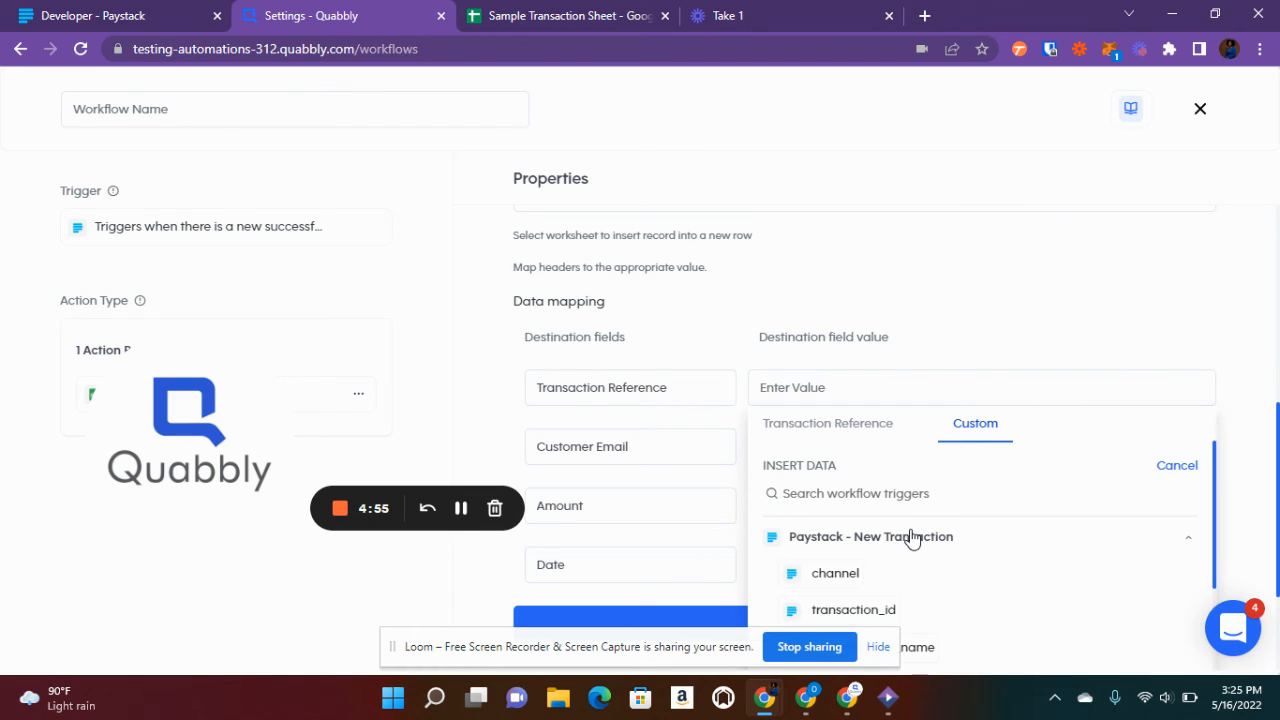
pyautogui.scroll(-2, 910, 530)
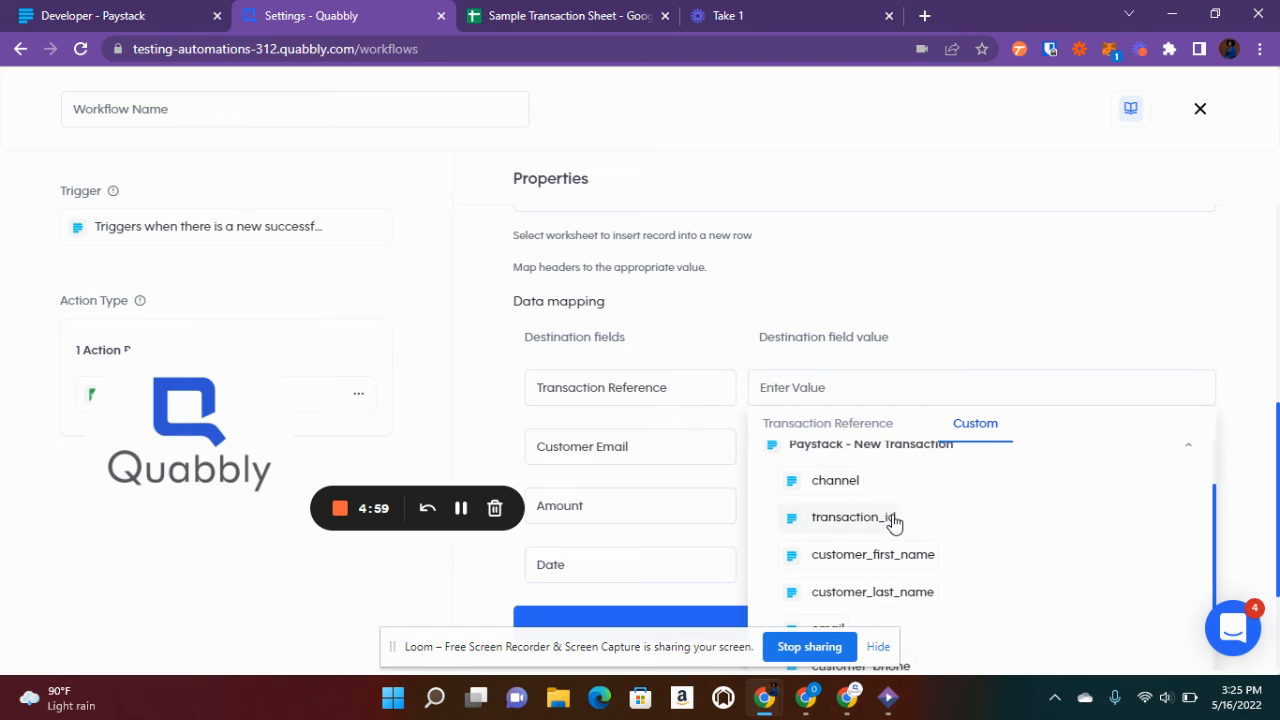
pyautogui.scroll(1, 893, 520)
pyautogui.scroll(-5, 893, 521)
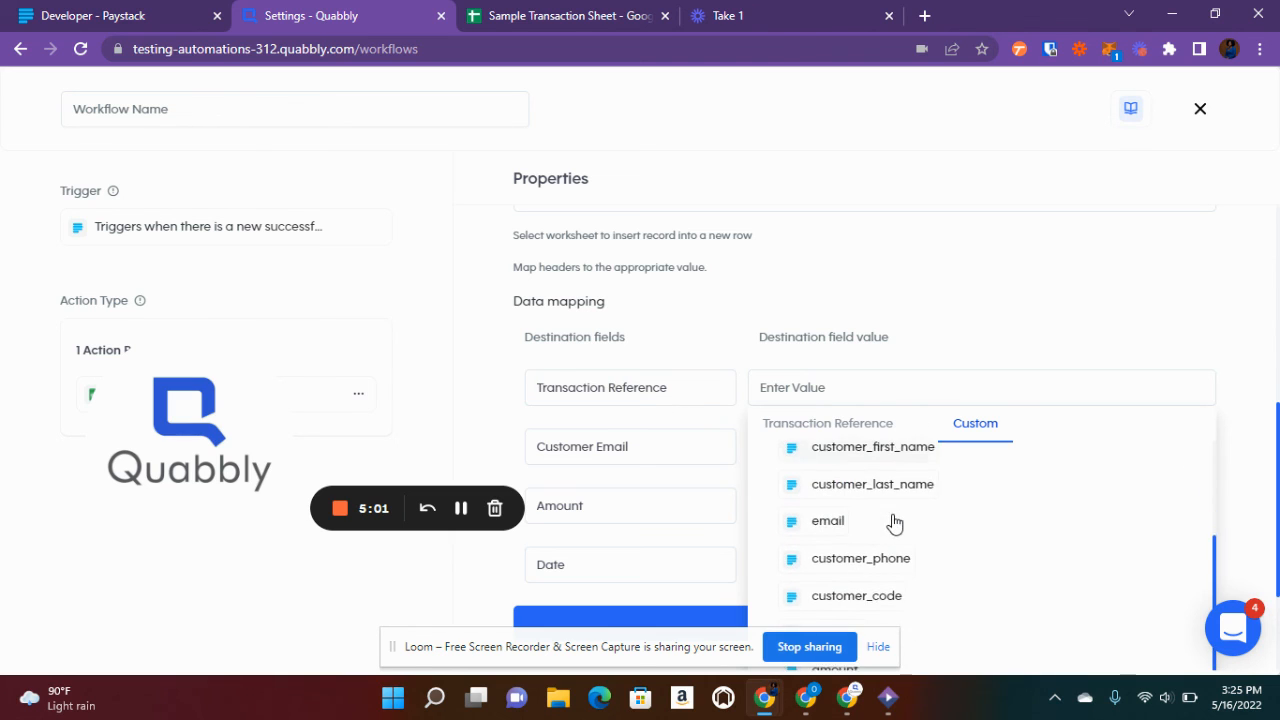
pyautogui.scroll(-1, 893, 522)
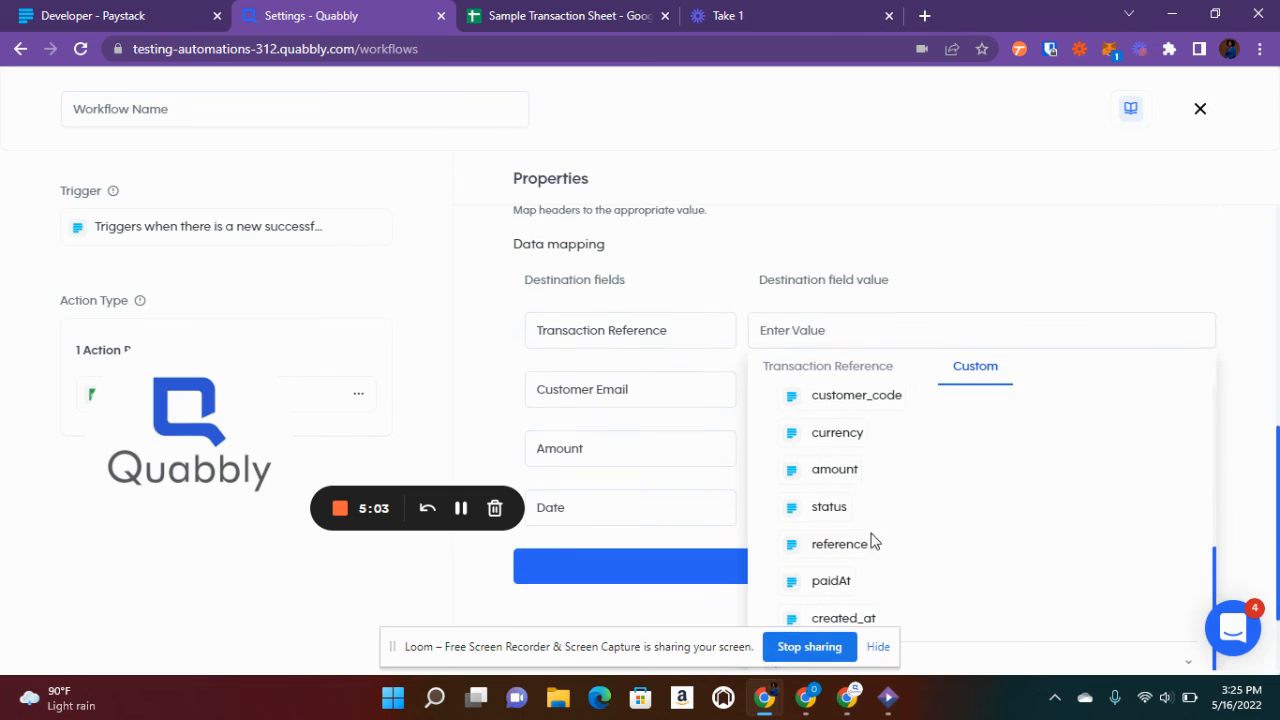
pyautogui.click(855, 547)
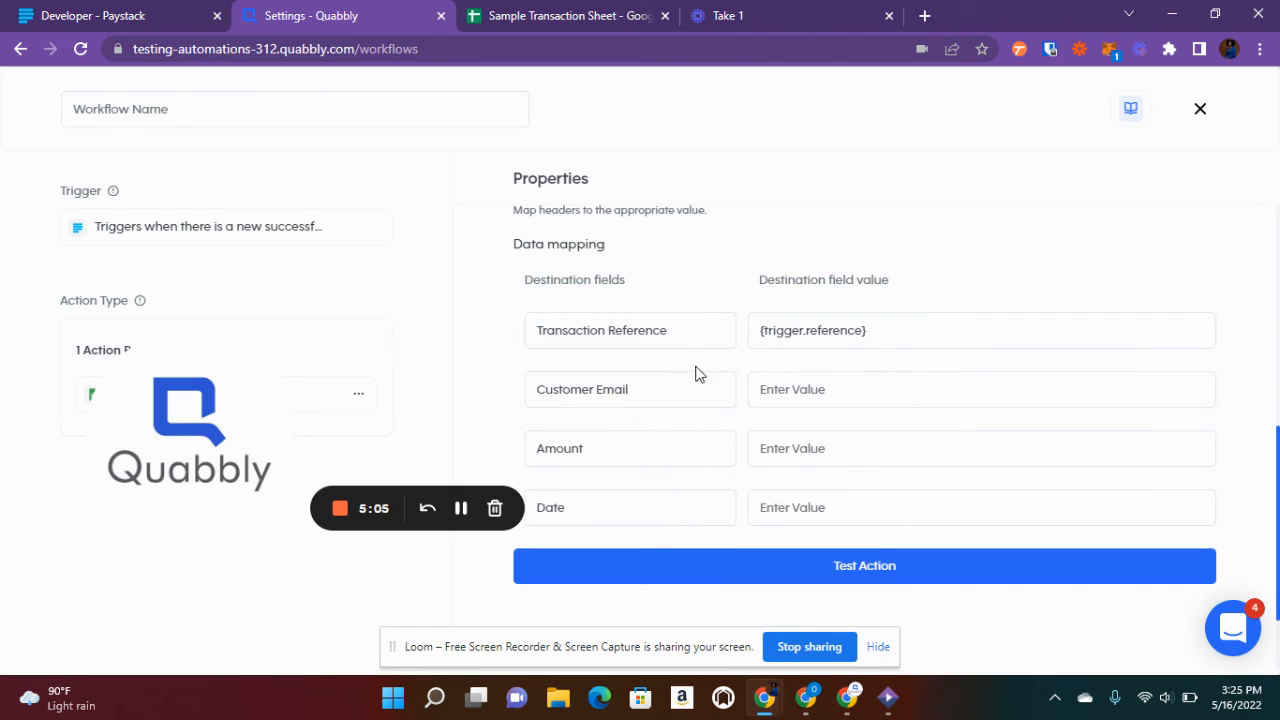
# Map Customer Email to the Paystack "email" value and Amount to the Paystack "amount" value
pyautogui.click(825, 385)
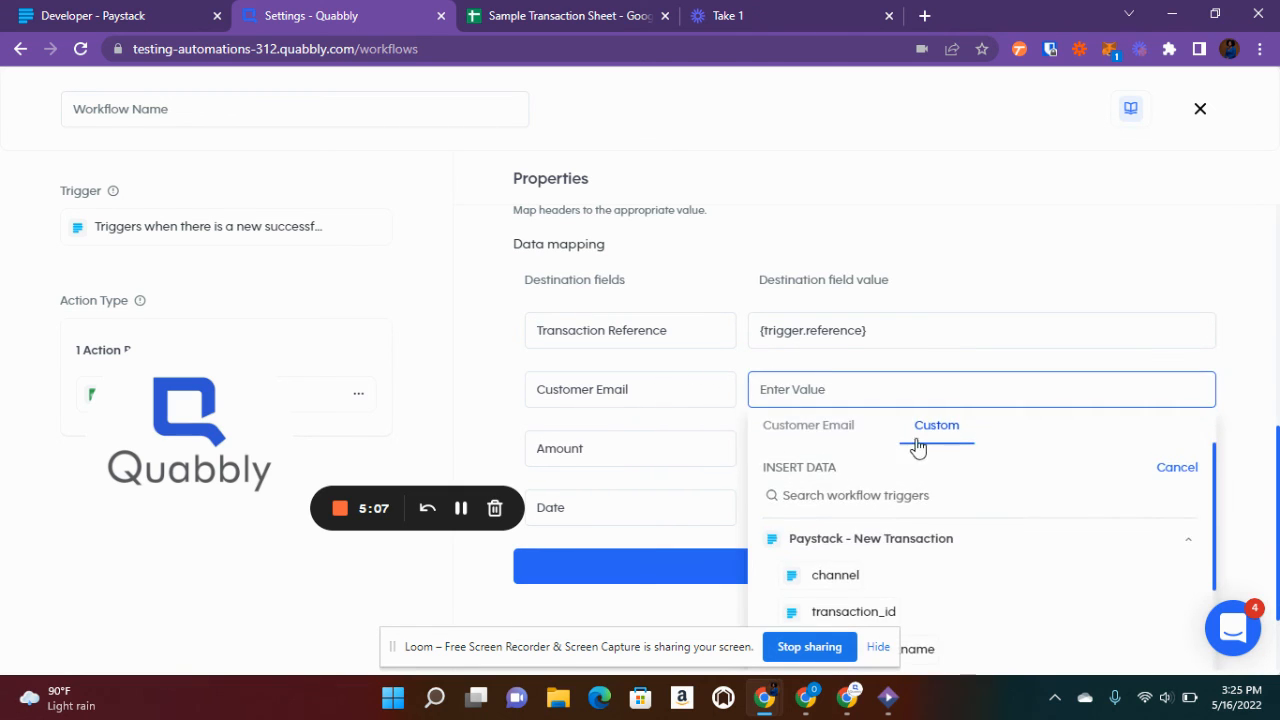
pyautogui.scroll(-3, 903, 582)
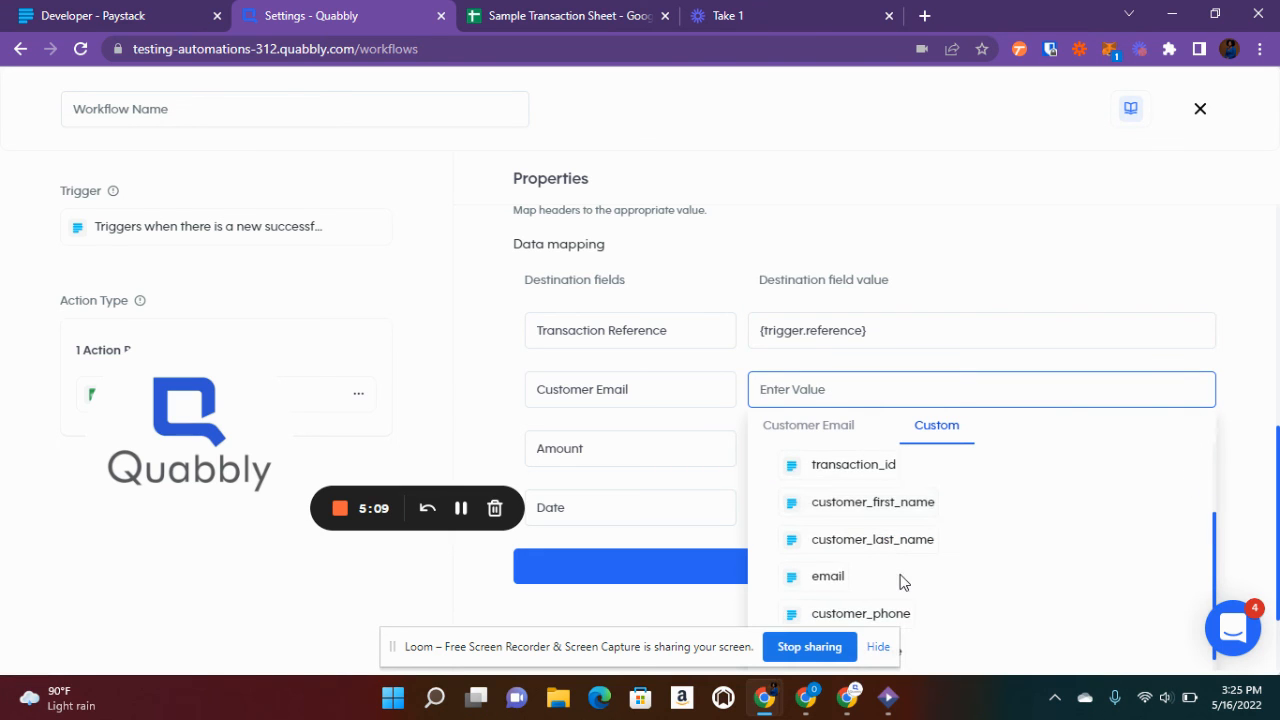
pyautogui.click(828, 565)
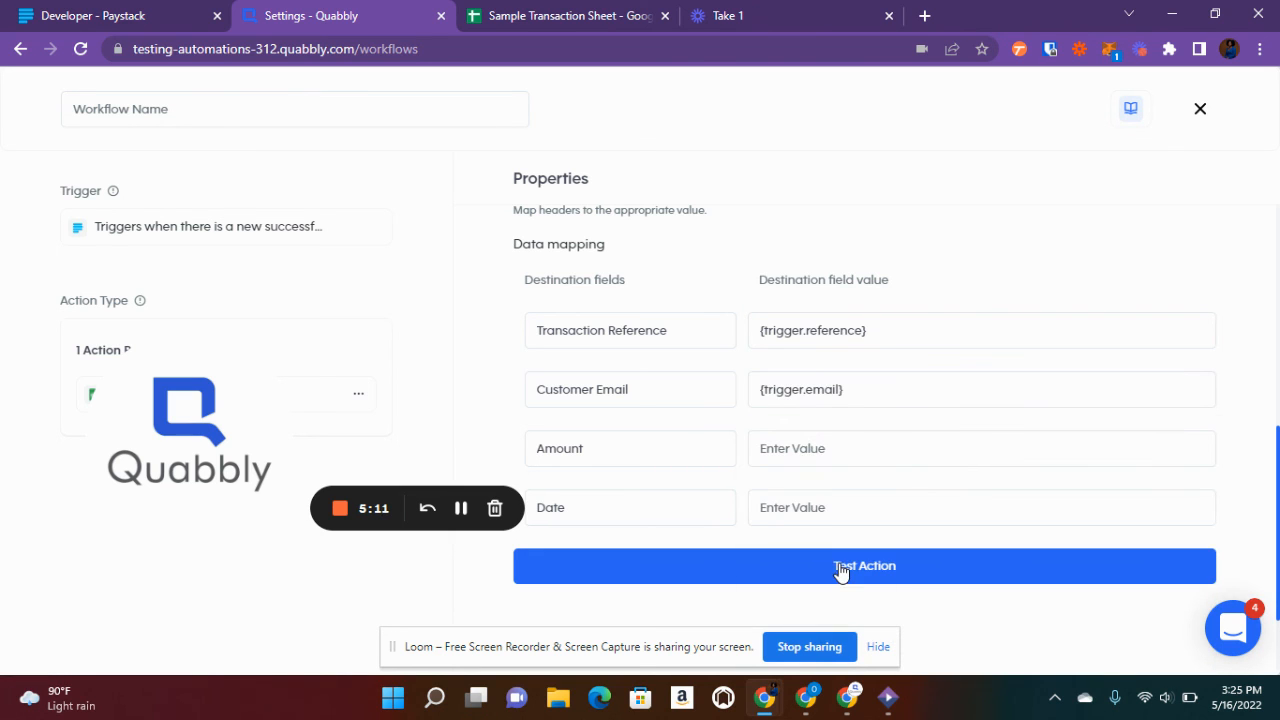
pyautogui.click(834, 451)
pyautogui.scroll(-1, 851, 574)
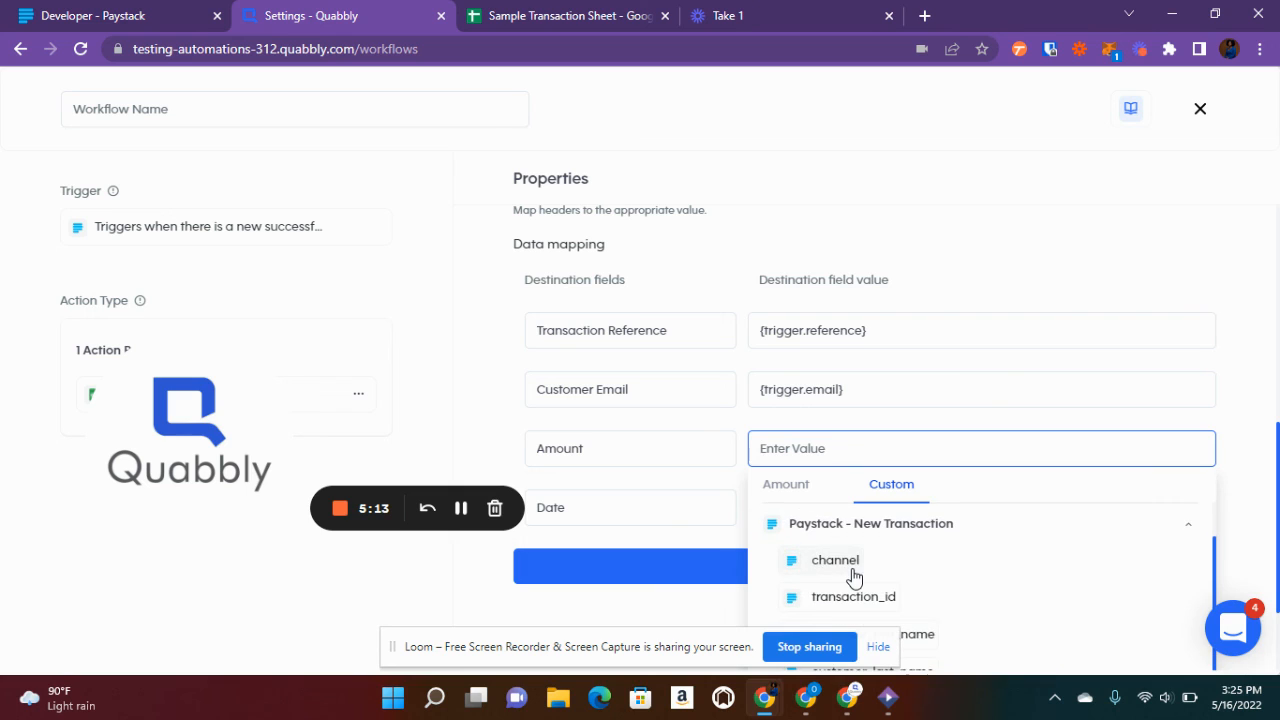
pyautogui.scroll(-3, 853, 577)
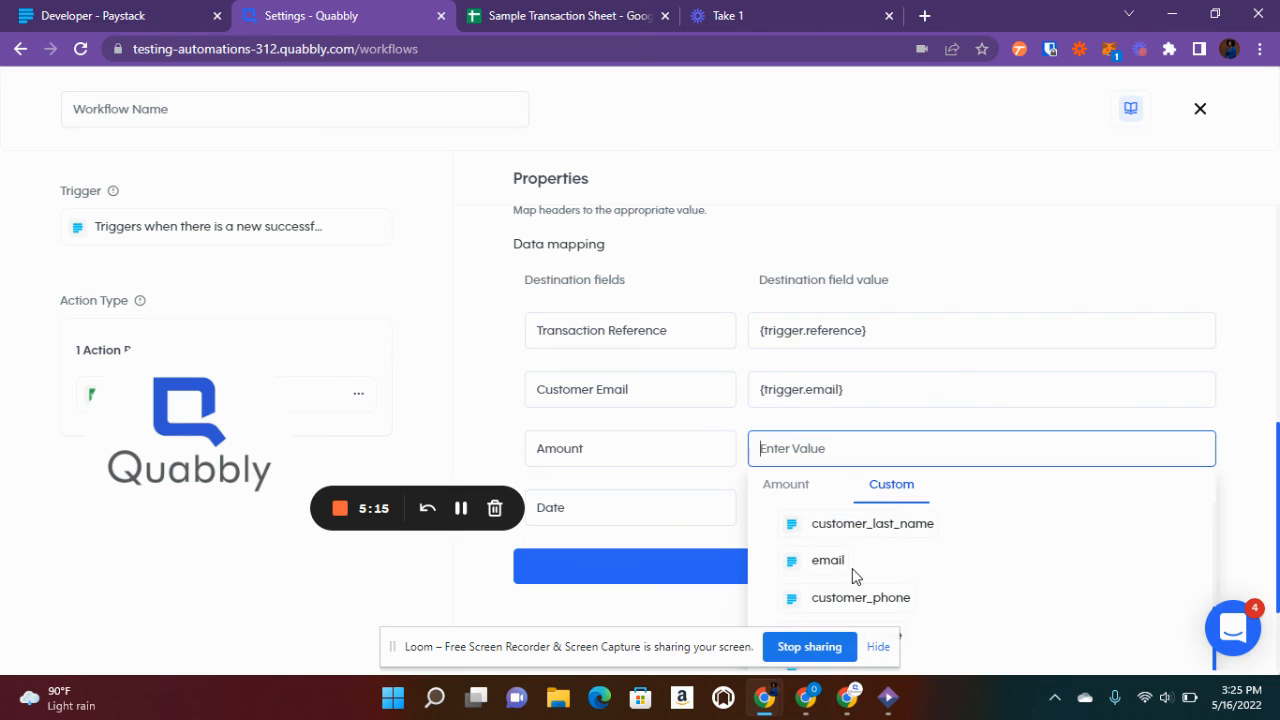
pyautogui.scroll(-1, 853, 577)
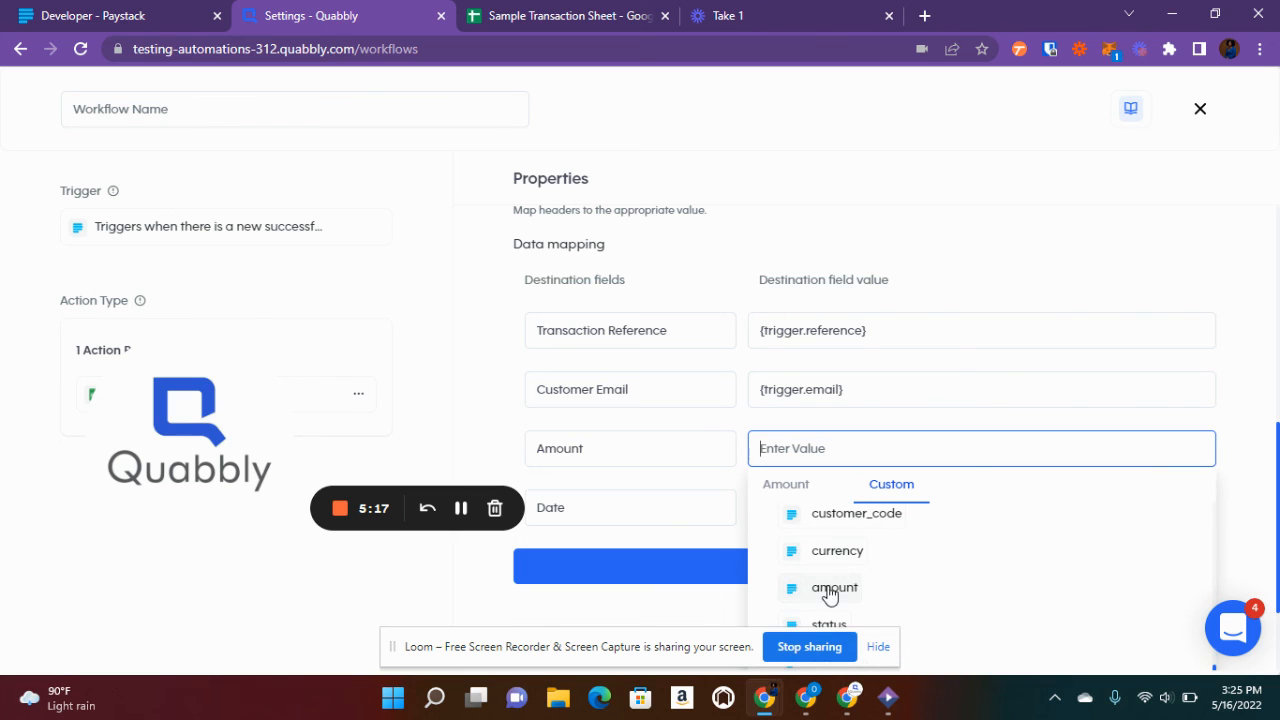
pyautogui.click(829, 591)
# Map the Date destination field to the "paidAt" value from Paystack - New Transaction
pyautogui.click(809, 510)
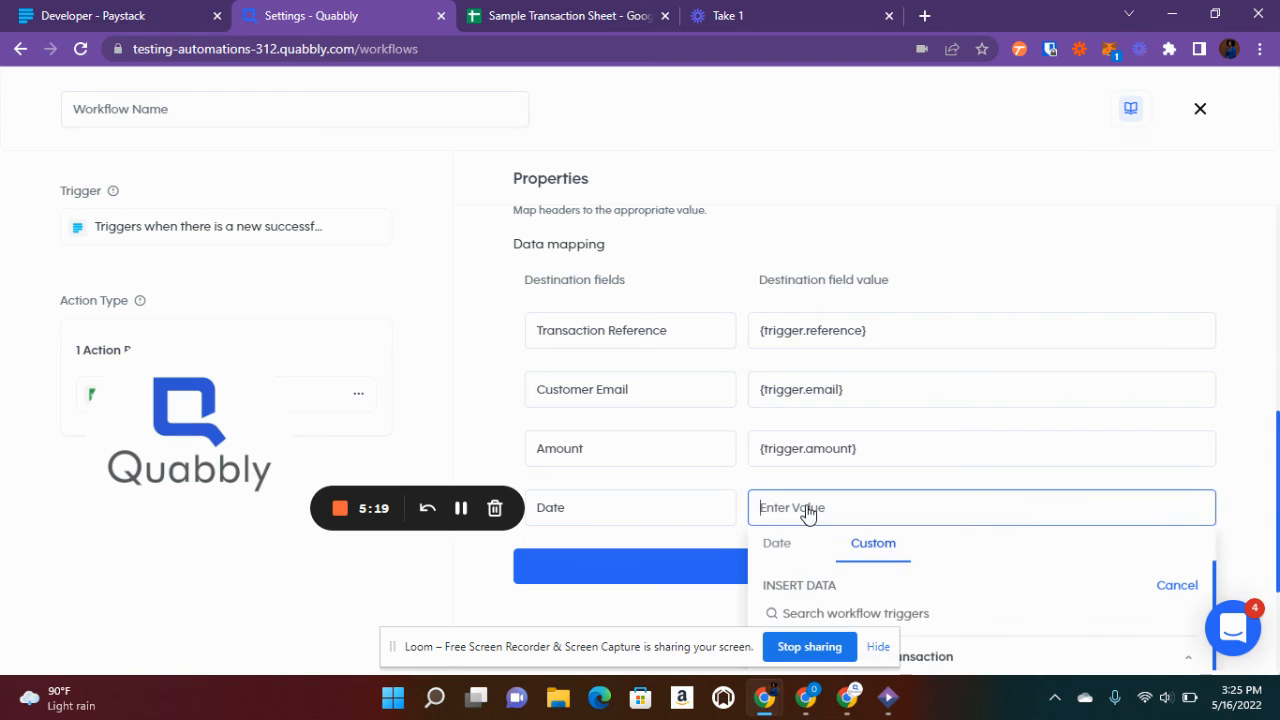
pyautogui.scroll(-2, 896, 469)
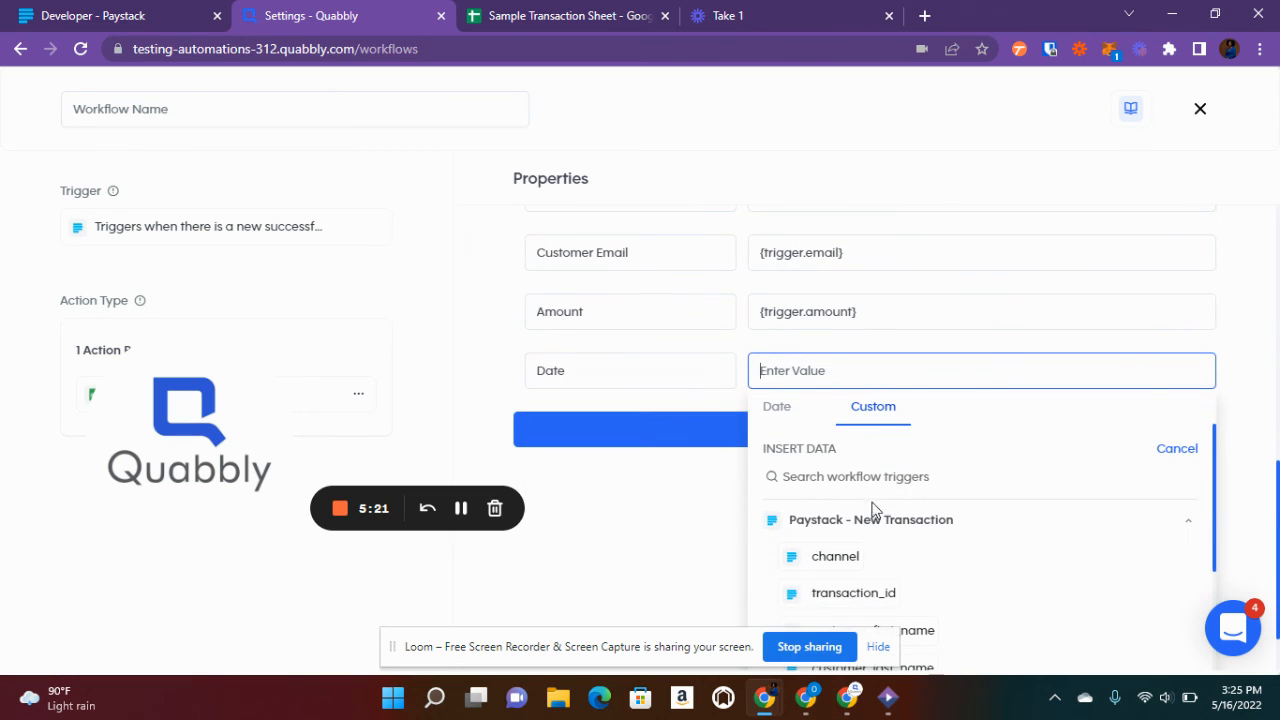
pyautogui.scroll(-4, 867, 522)
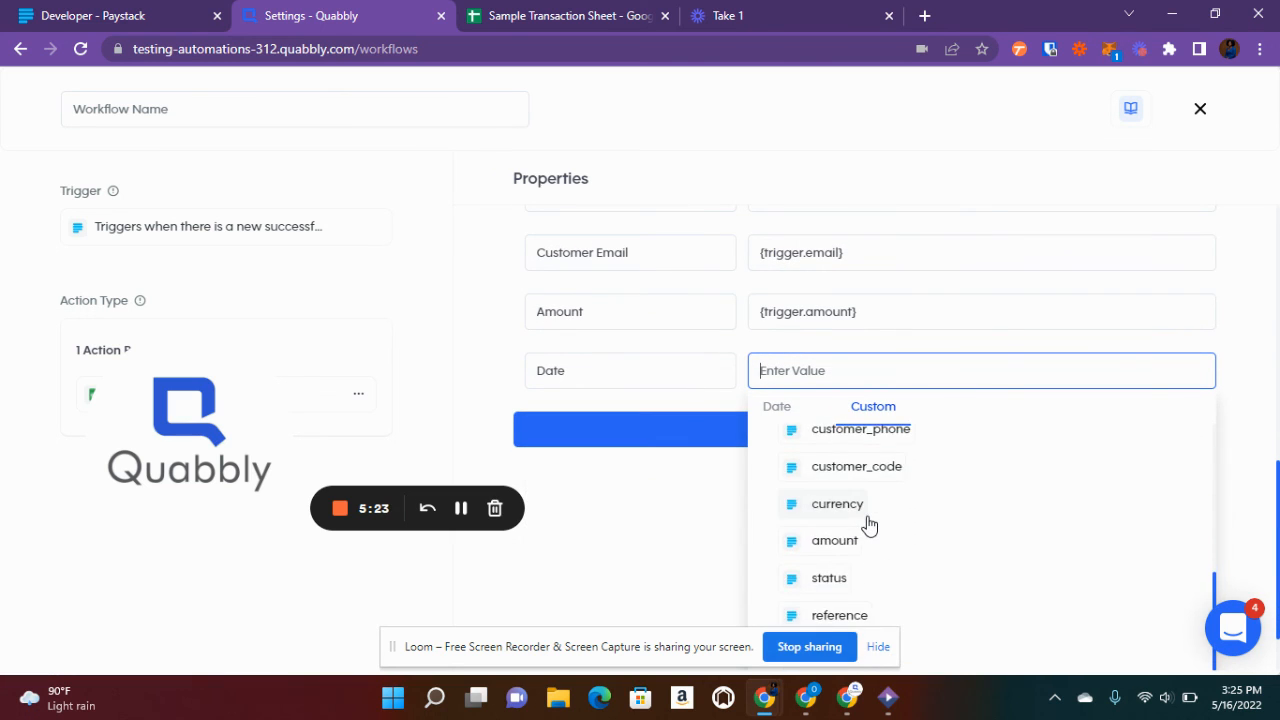
pyautogui.scroll(-1, 867, 520)
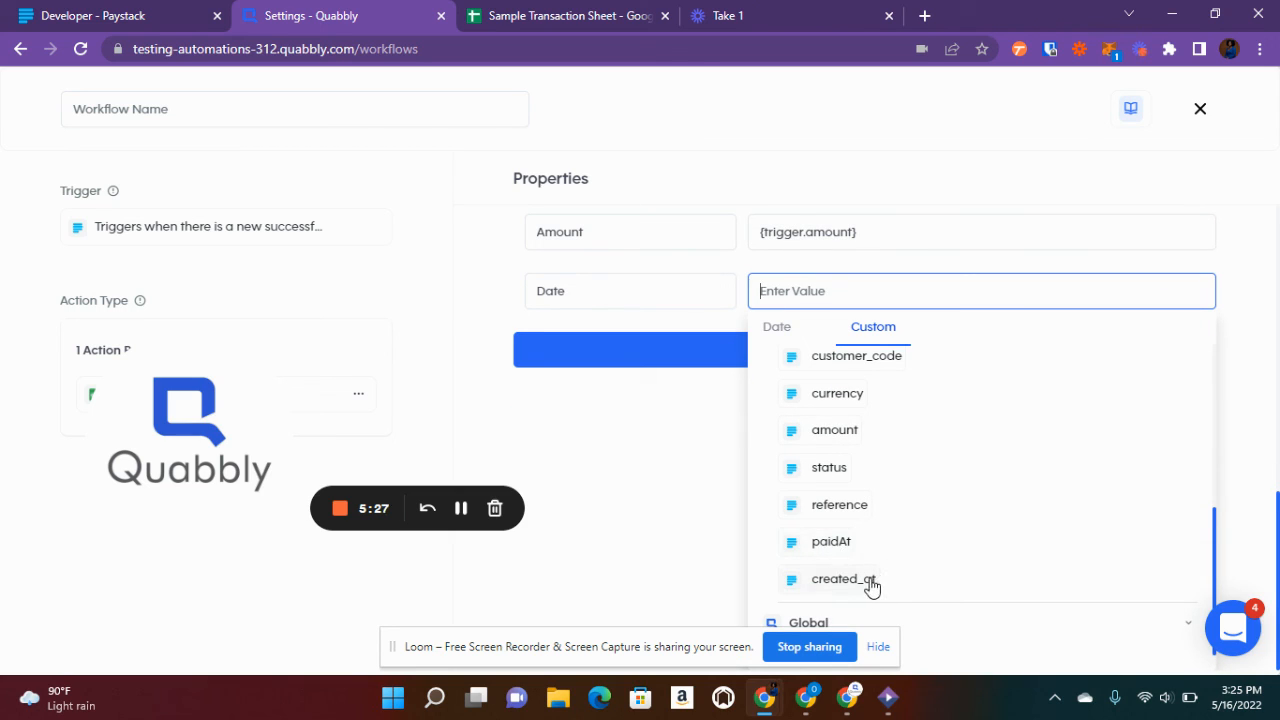
pyautogui.click(843, 544)
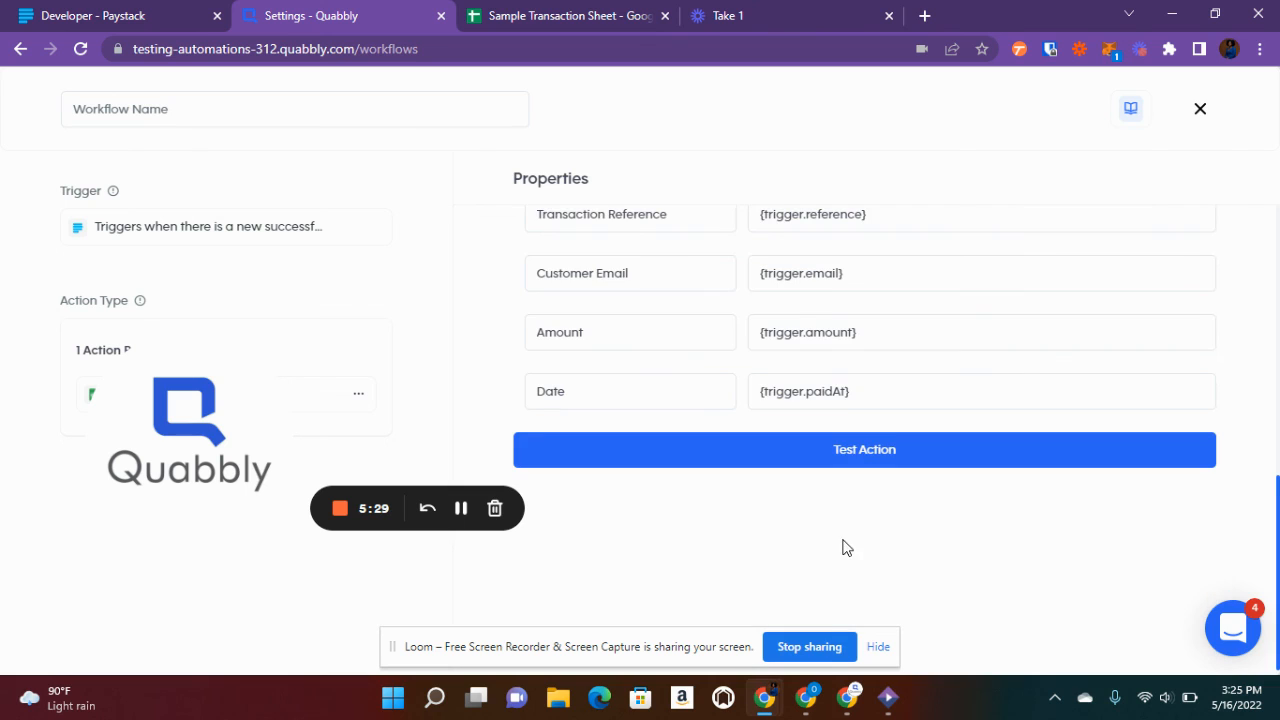
# Test the insert-record action and check Sample Transaction Sheet in Google Sheets for the inserted transaction row
pyautogui.click(810, 456)
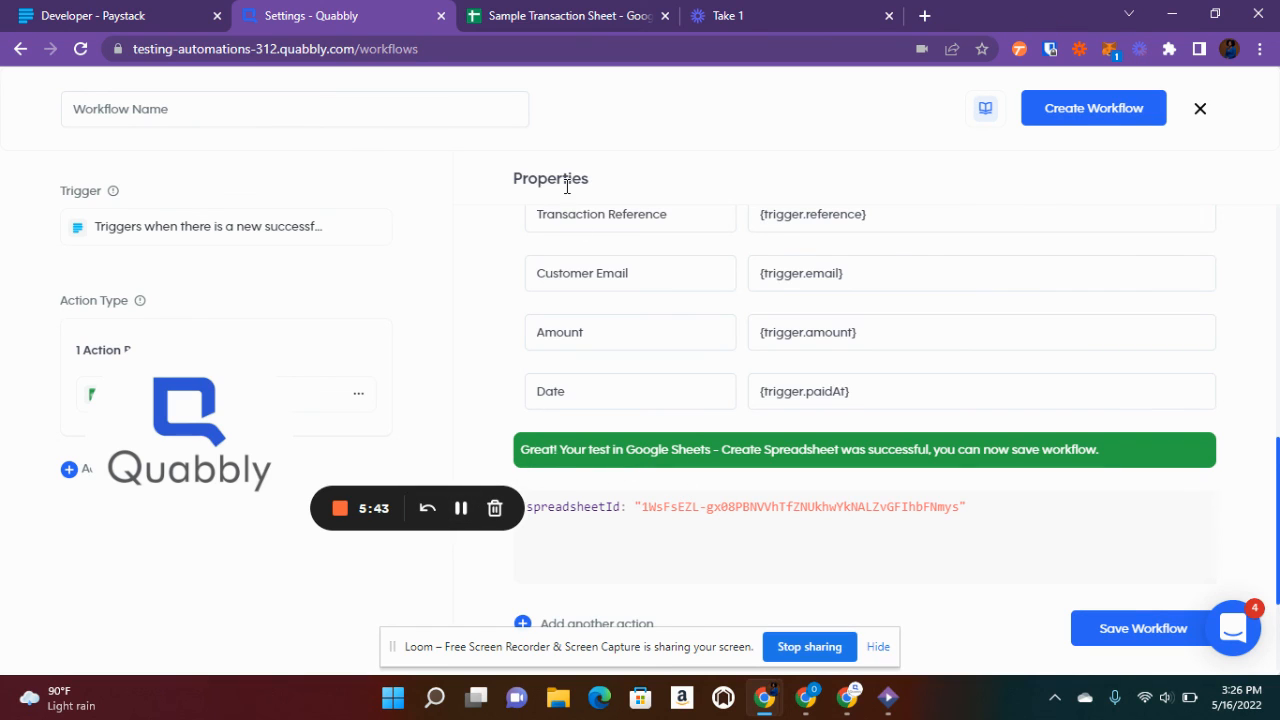
pyautogui.click(590, 18)
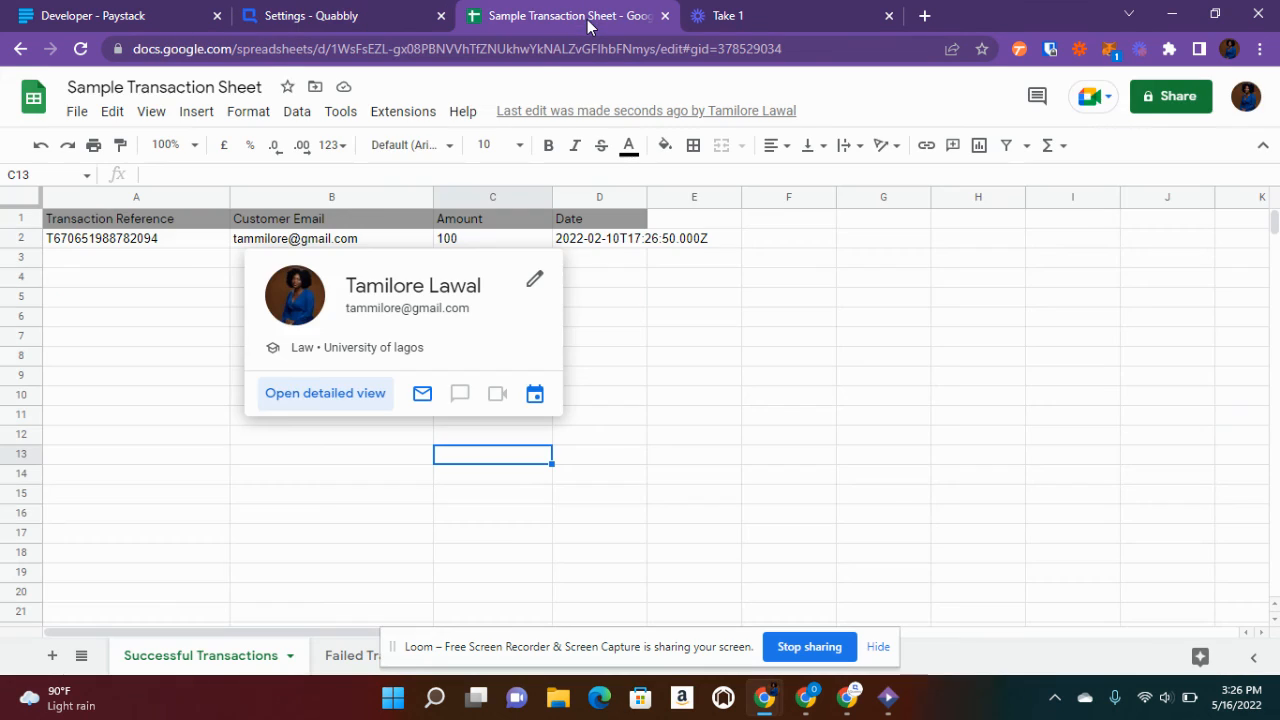